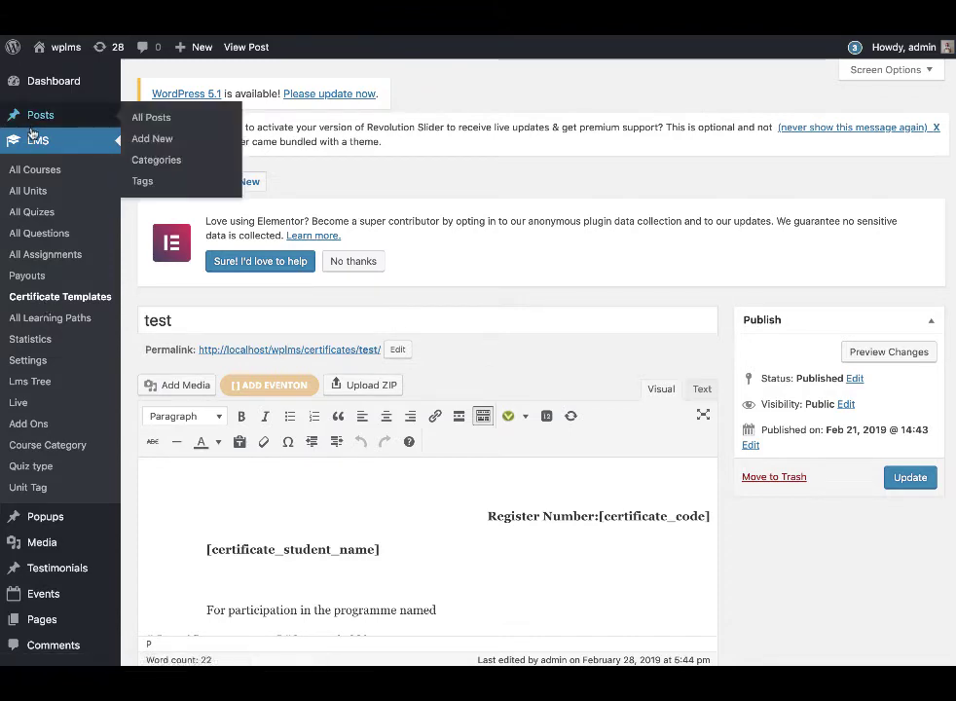
scroll(404, 313, down, 5)
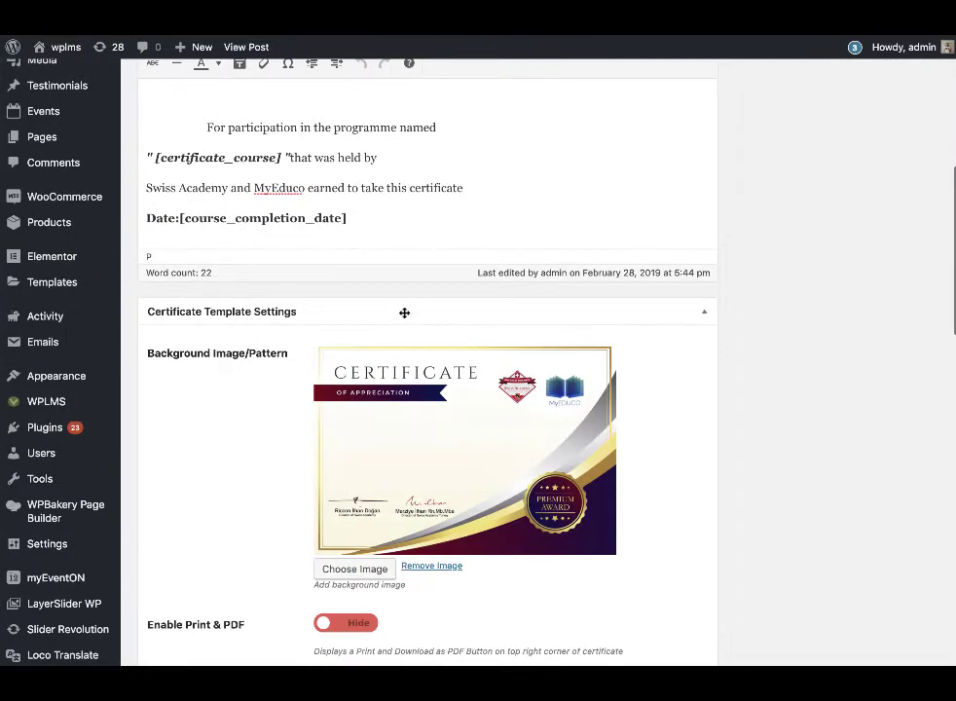
scroll(404, 313, down, 9)
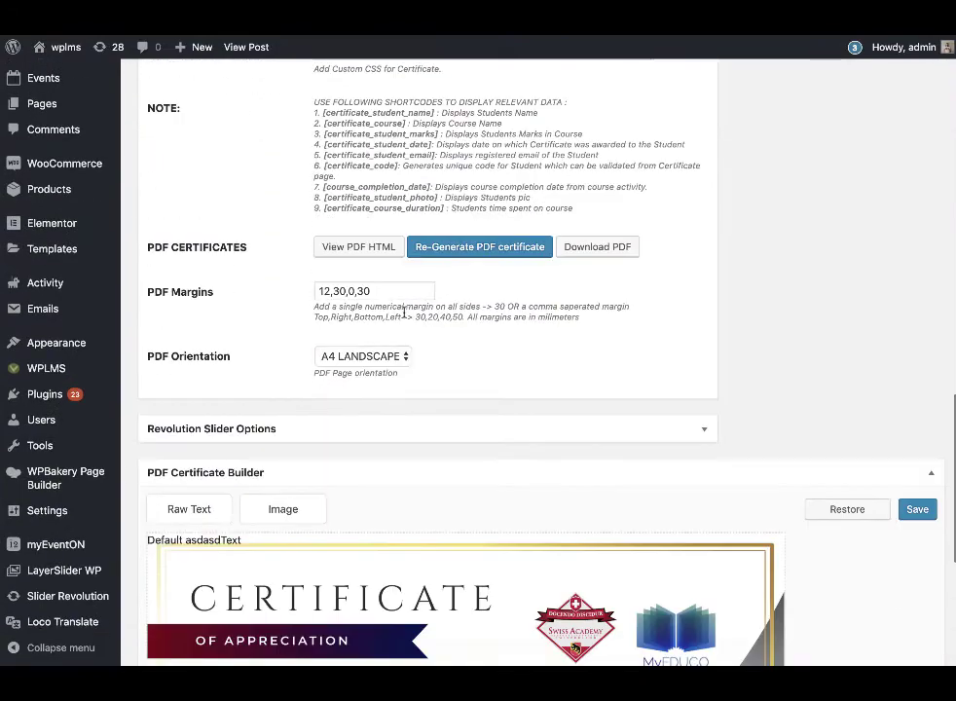
scroll(404, 312, down, 3)
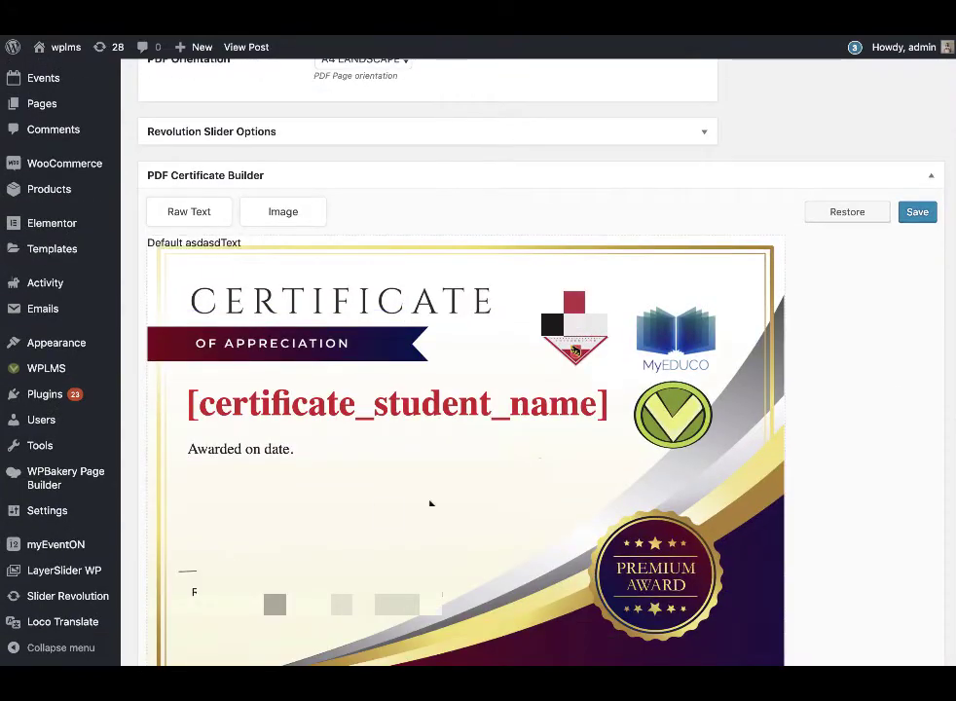
scroll(428, 504, down, 1)
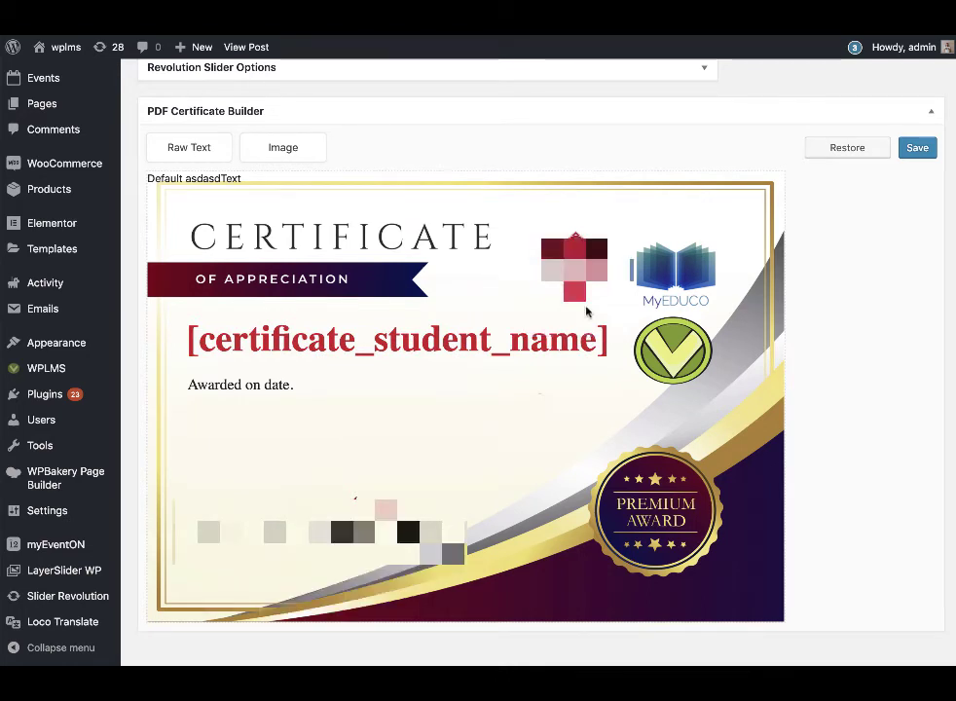
scroll(577, 213, up, 15)
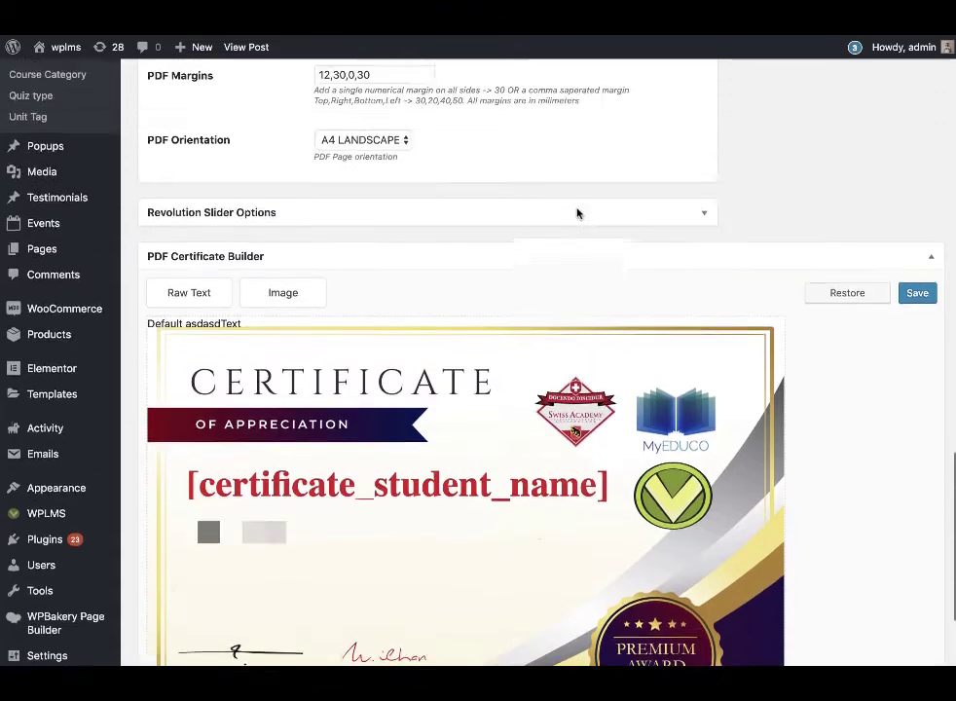
scroll(577, 213, up, 2)
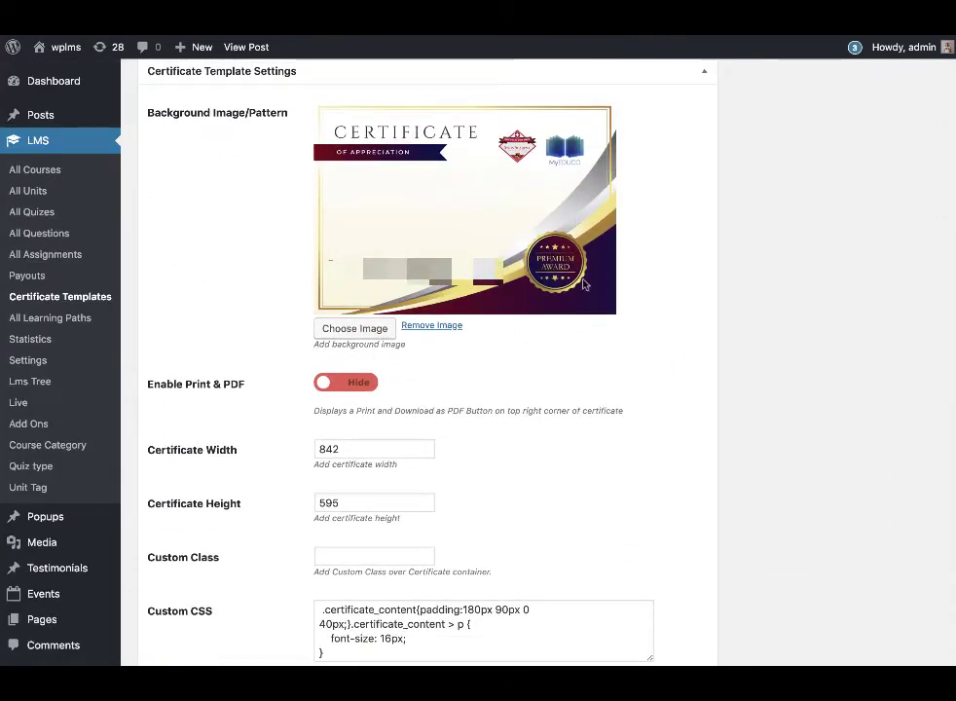
scroll(669, 378, down, 10)
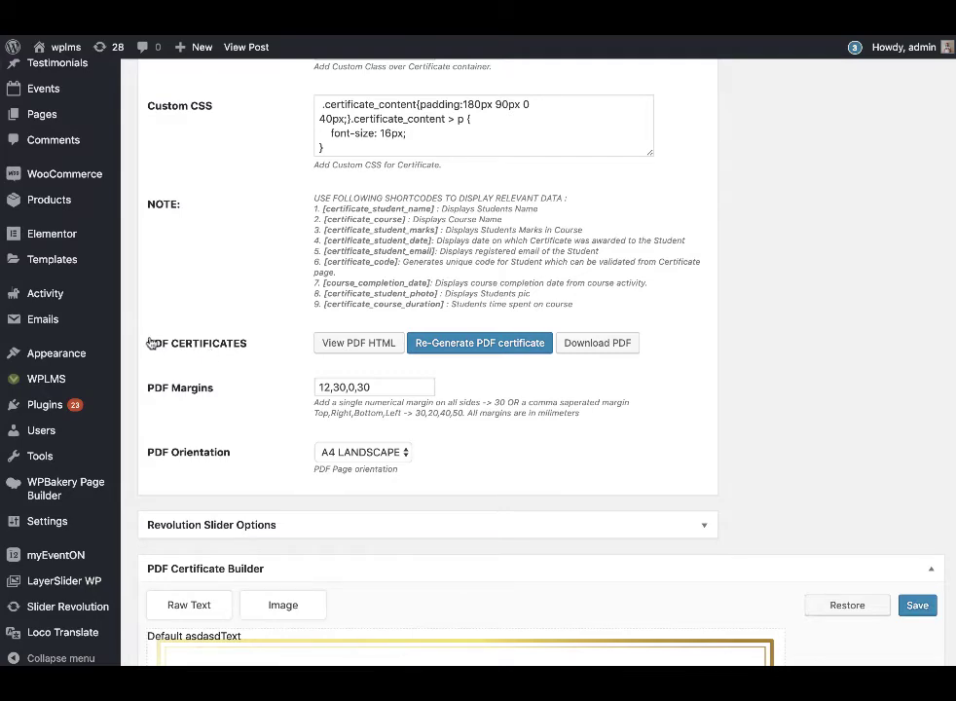
scroll(640, 380, down, 1)
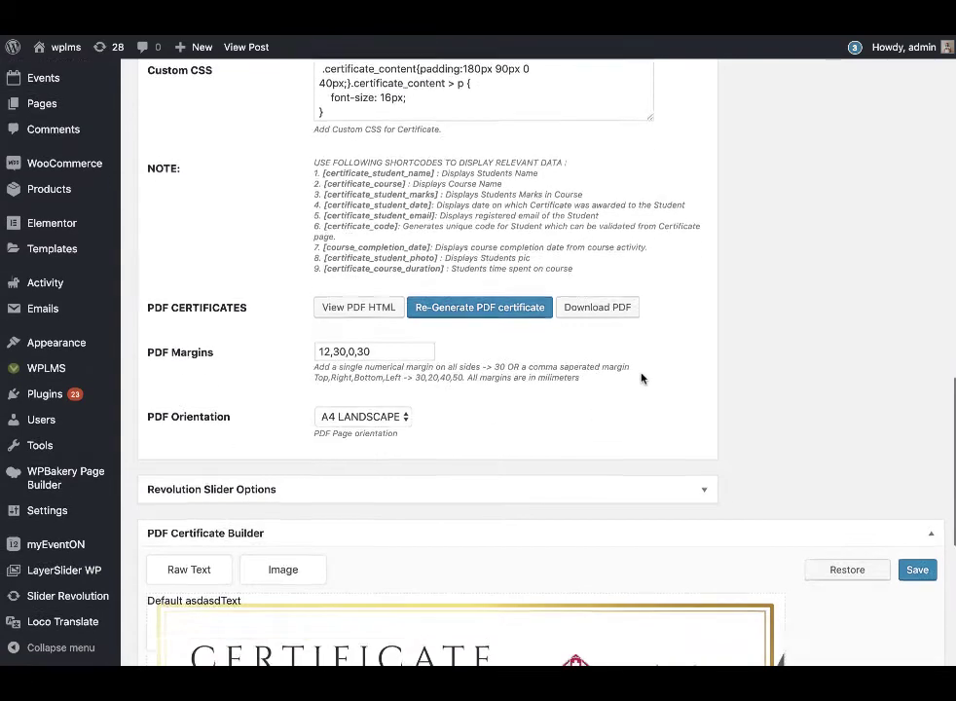
scroll(507, 402, down, 4)
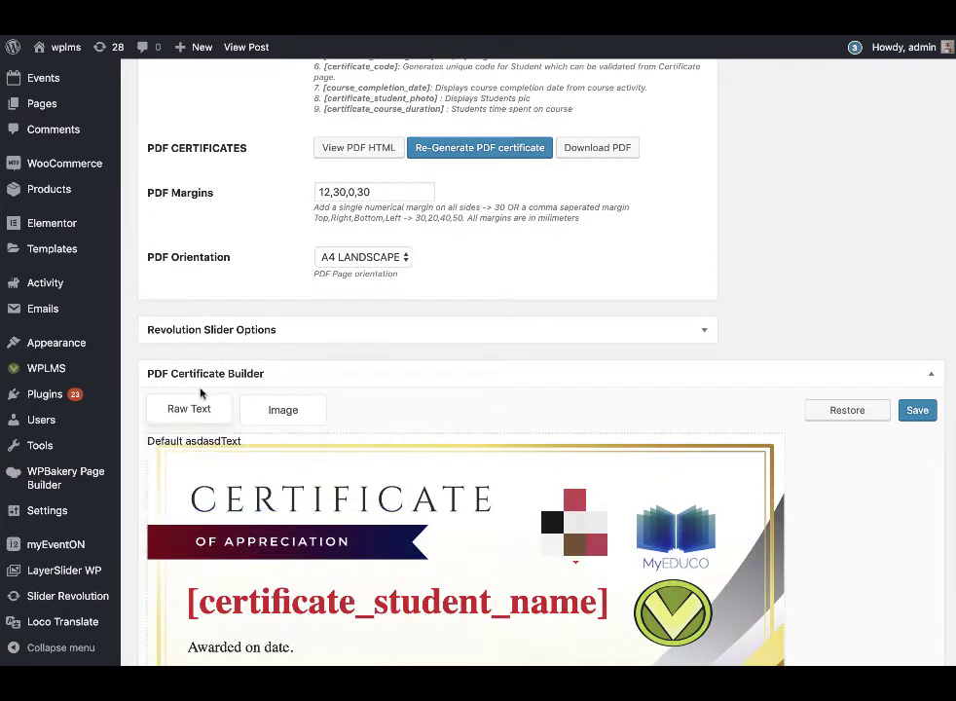
scroll(312, 393, up, 1)
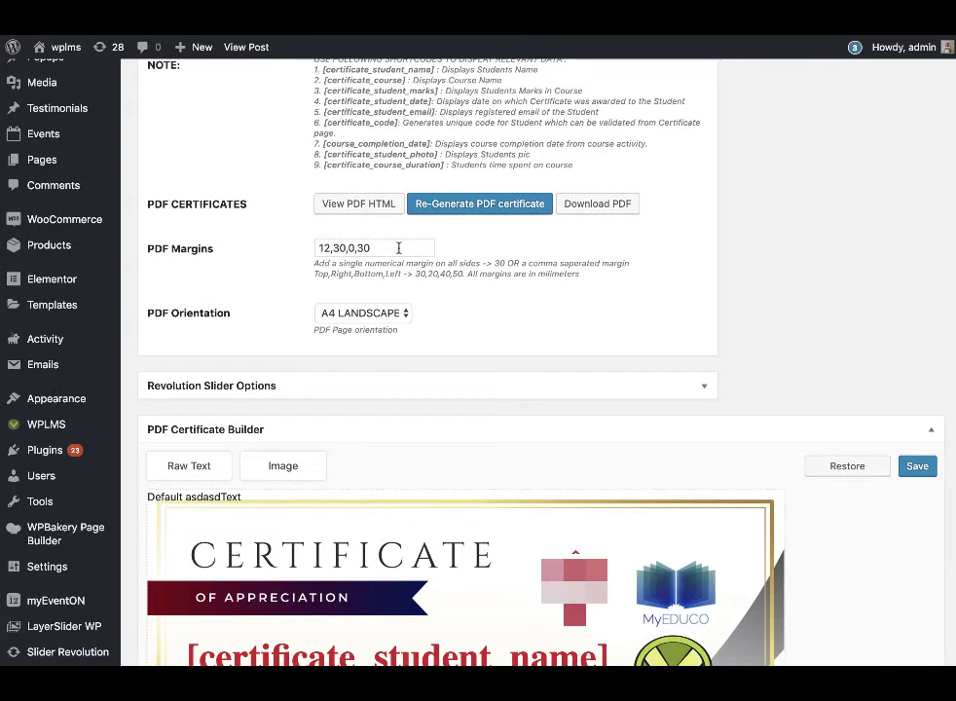
scroll(398, 248, down, 3)
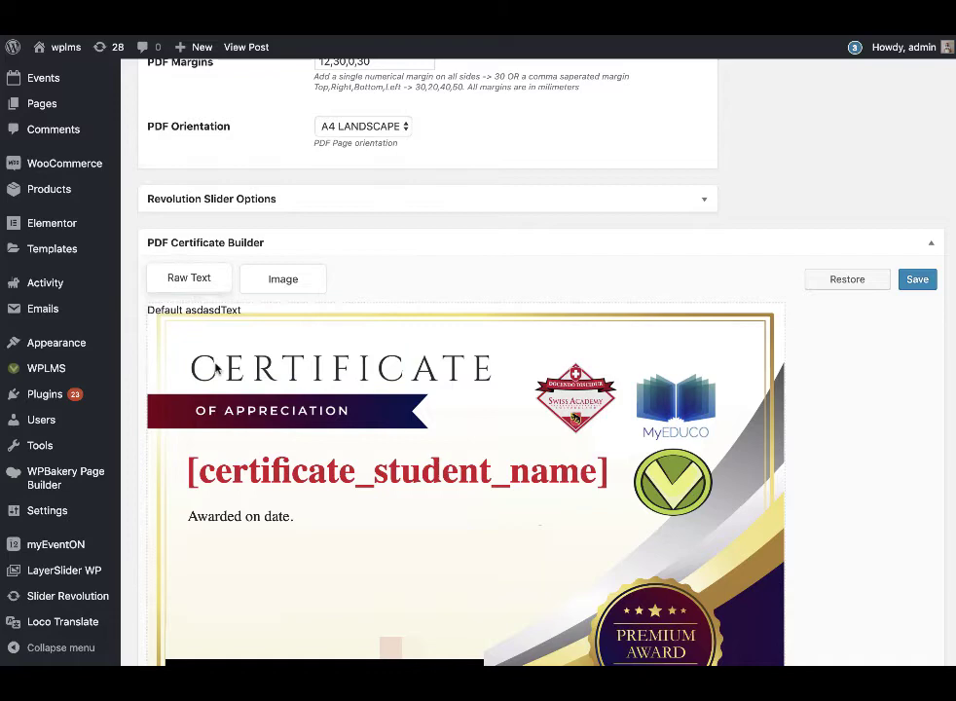
scroll(444, 541, down, 3)
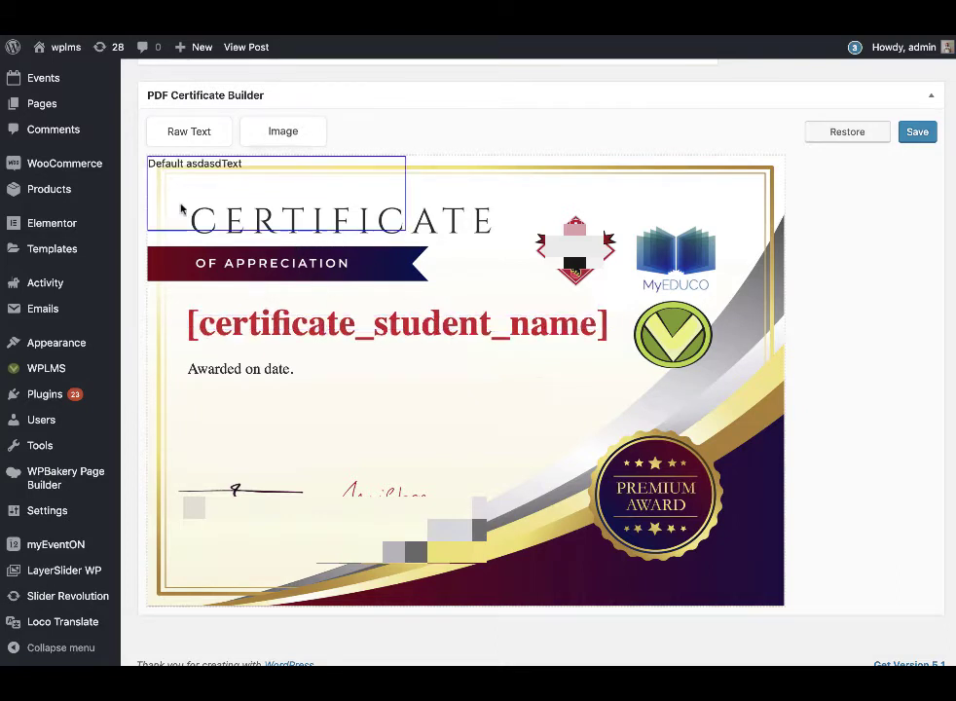
Give the student-name element width 581, height 59, font size 50 and green (#28dc2e) font colour
click(331, 331)
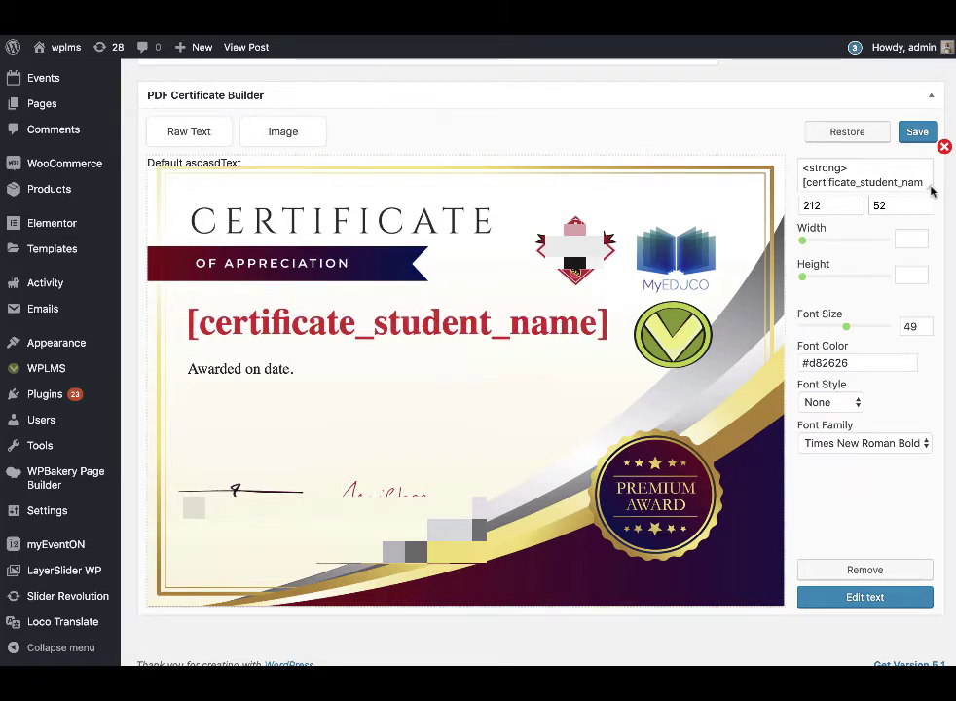
drag(930, 188, 924, 271)
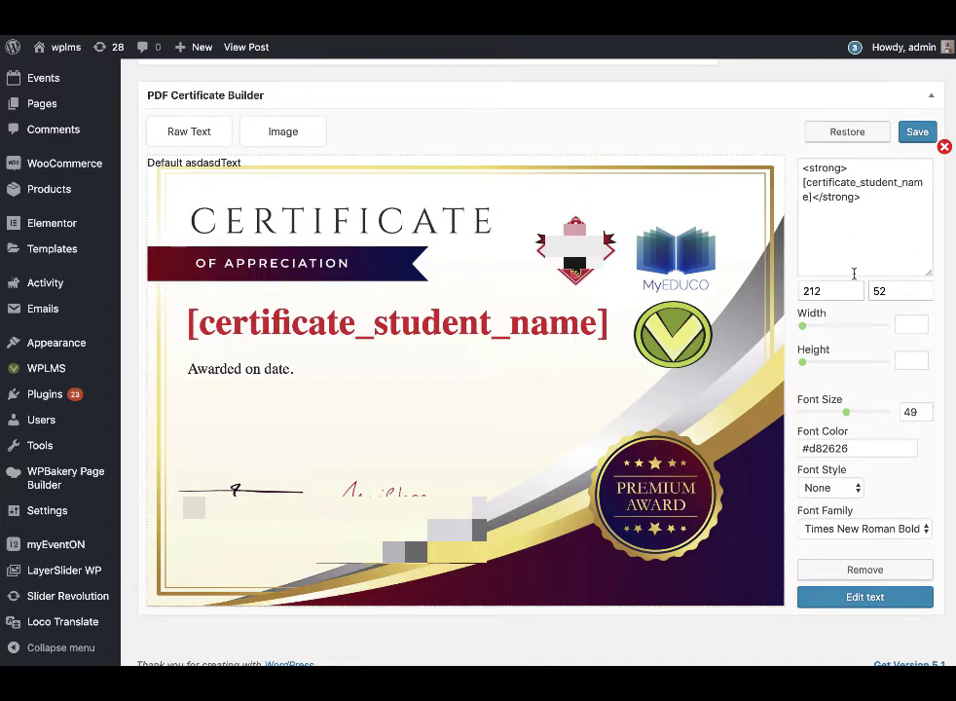
drag(802, 331, 868, 326)
mouse_move(802, 362)
mouse_down()
mouse_move(816, 364)
mouse_move(804, 366)
mouse_up()
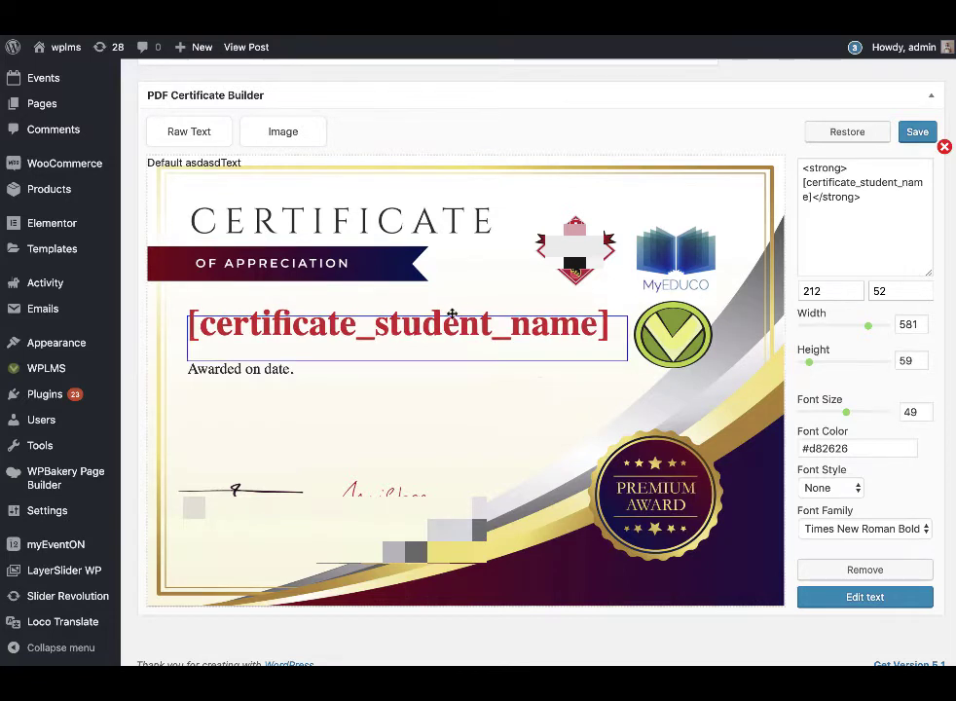
drag(846, 416, 842, 417)
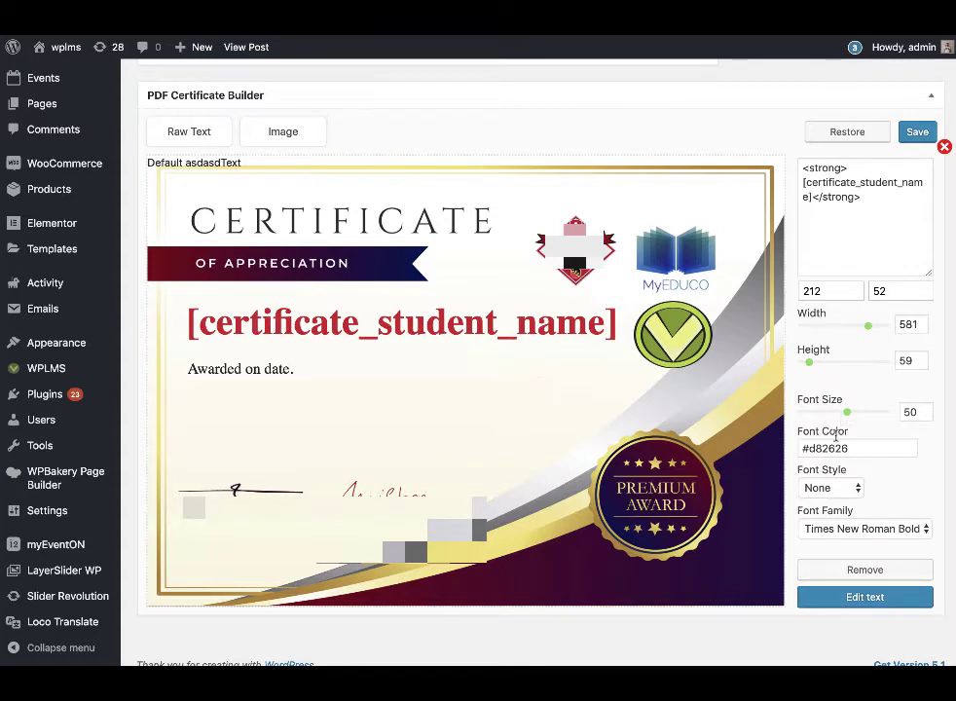
click(835, 449)
click(914, 504)
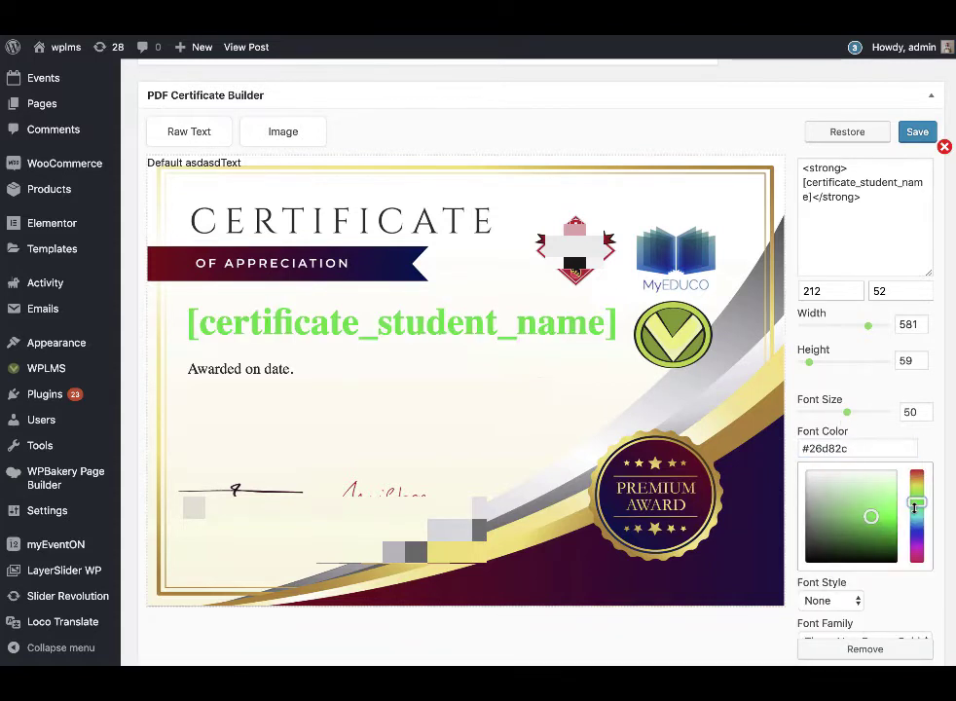
mouse_move(870, 514)
mouse_down()
mouse_move(879, 497)
mouse_move(861, 490)
mouse_move(857, 516)
mouse_move(873, 513)
mouse_up()
click(869, 447)
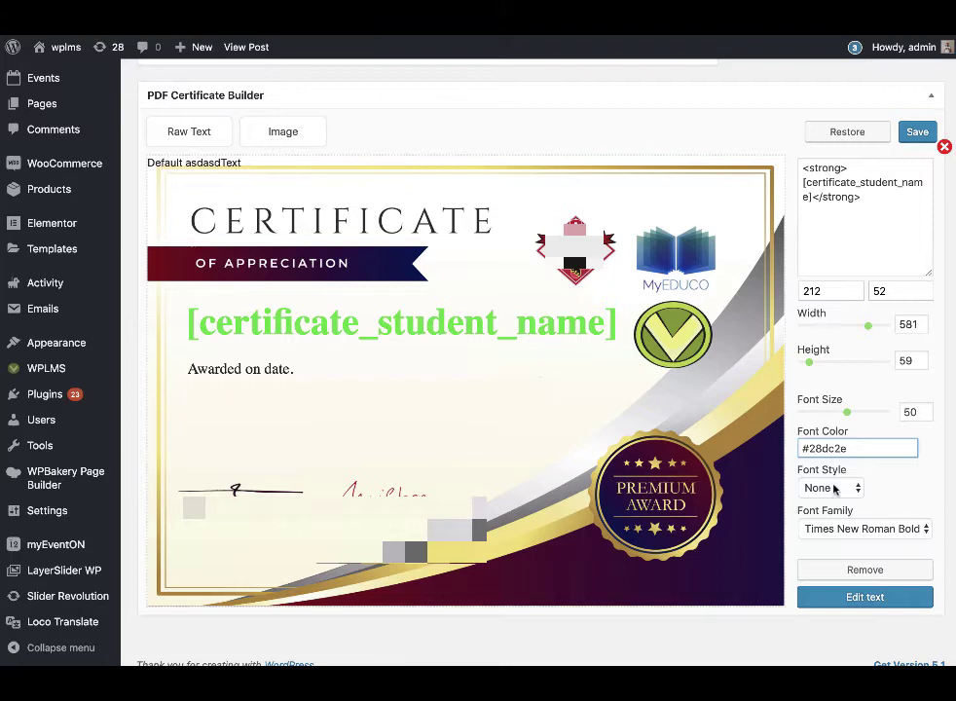
Keep the font family unchanged, apply the name edits, and select the Default asdasdText element
click(835, 530)
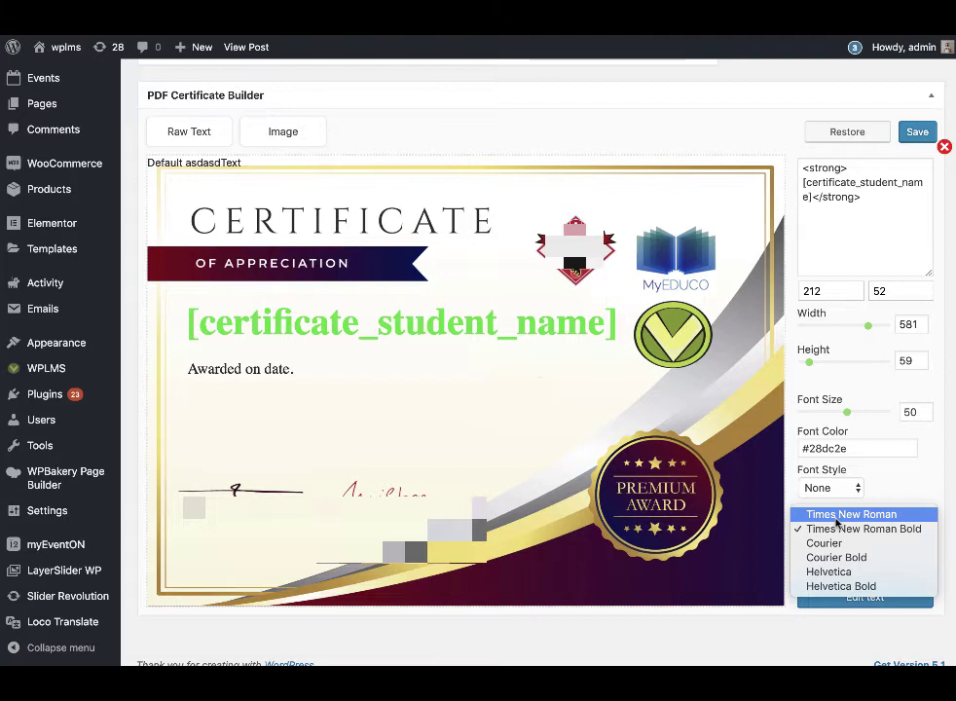
click(898, 500)
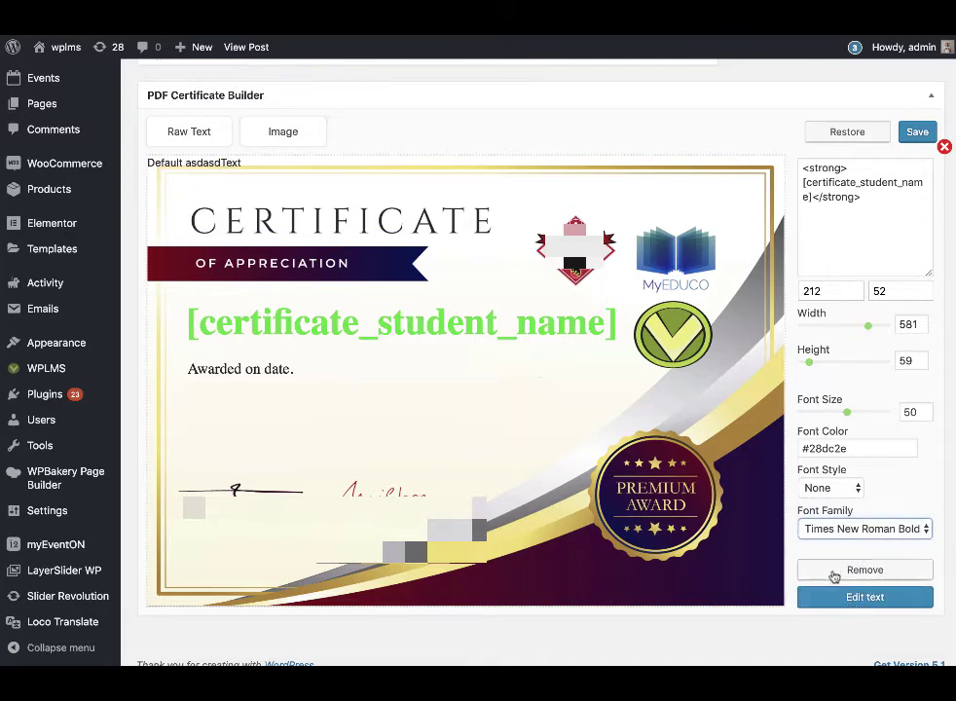
click(855, 596)
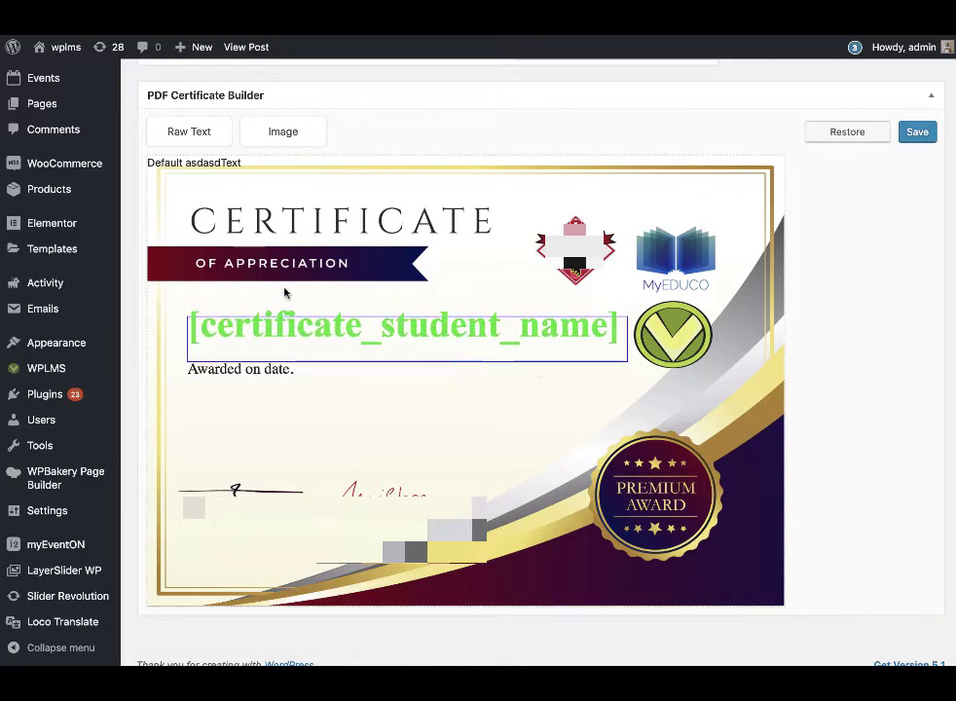
click(198, 163)
Remove Default asdasdText and start a new text element containing the [certificate_course] shortcode
click(849, 593)
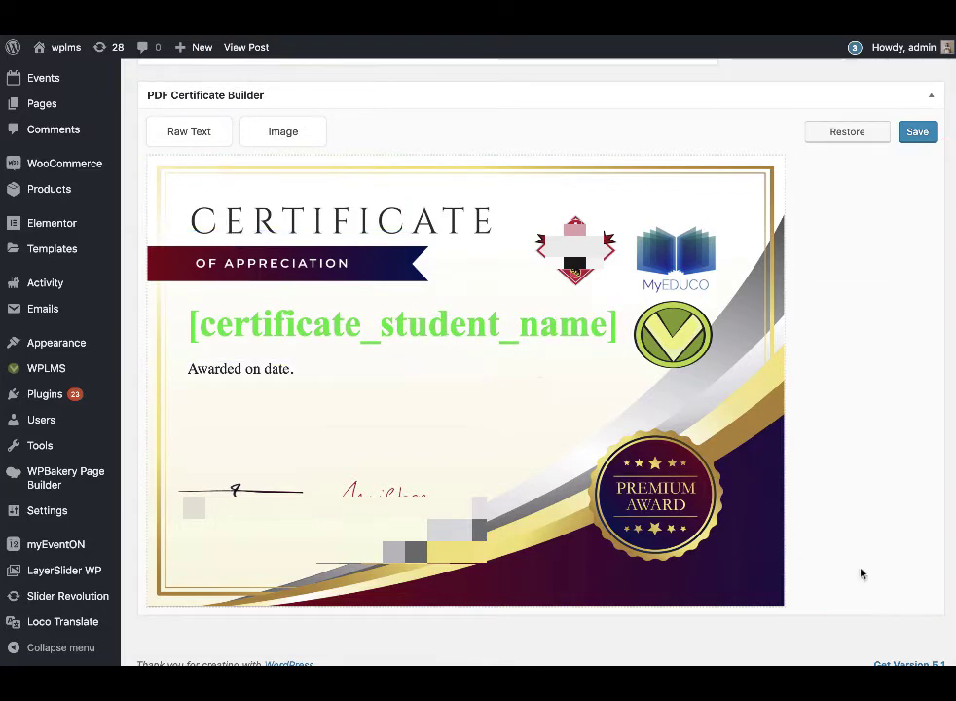
click(195, 138)
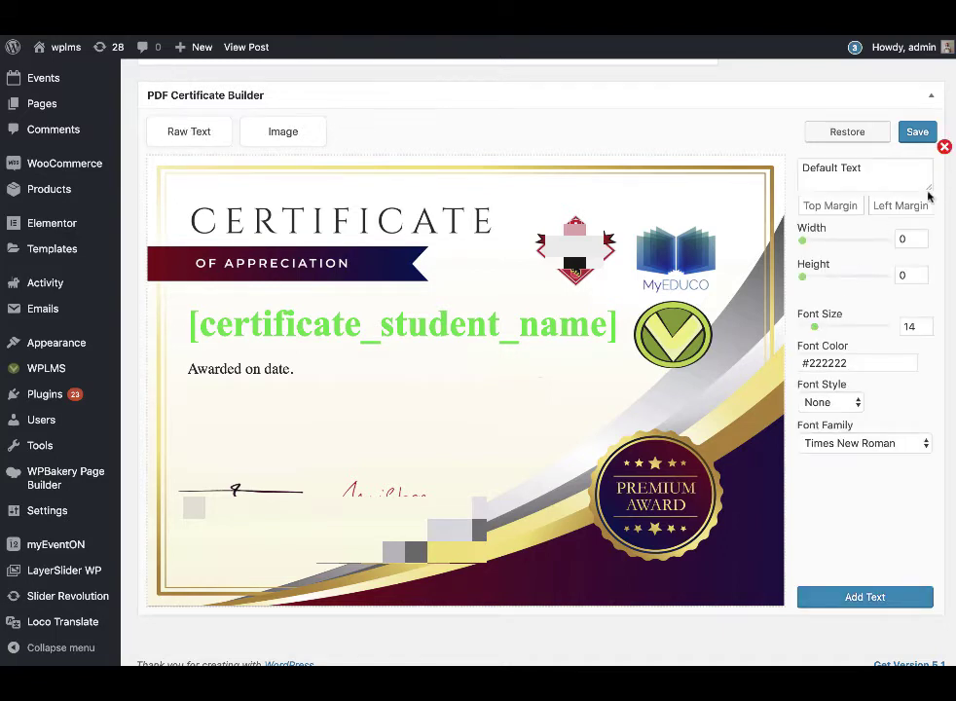
drag(930, 193, 929, 238)
drag(864, 169, 807, 149)
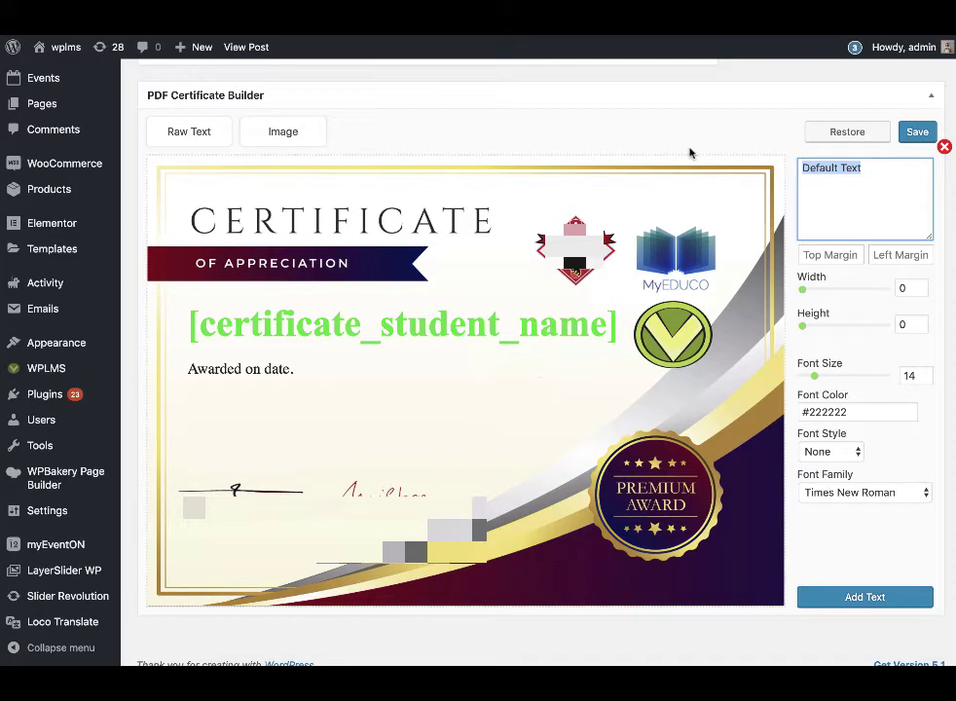
scroll(684, 155, up, 8)
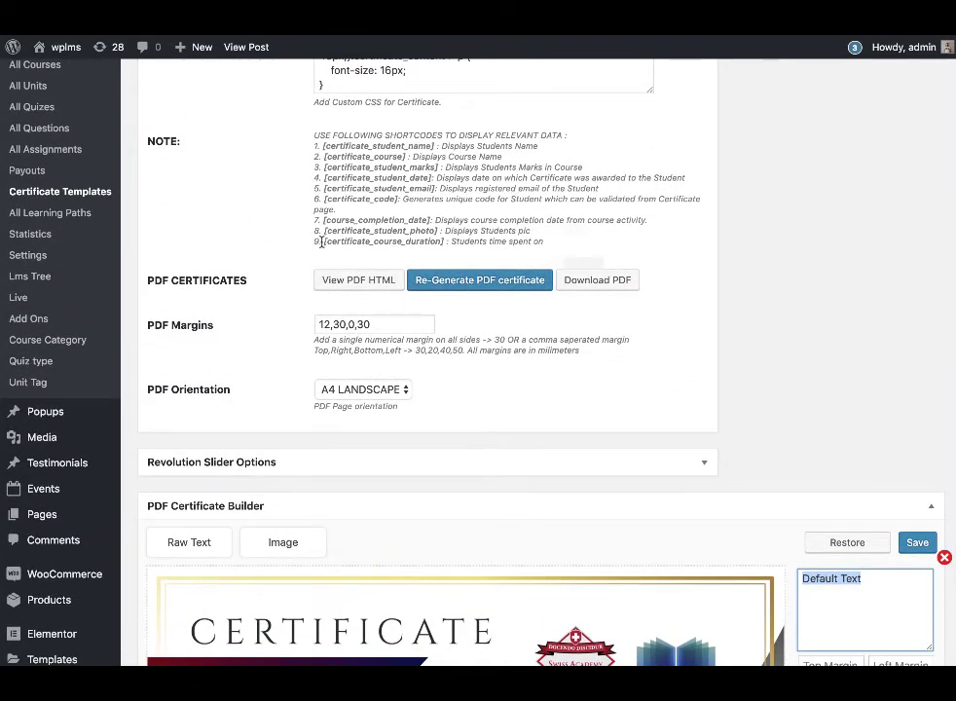
drag(324, 156, 400, 156)
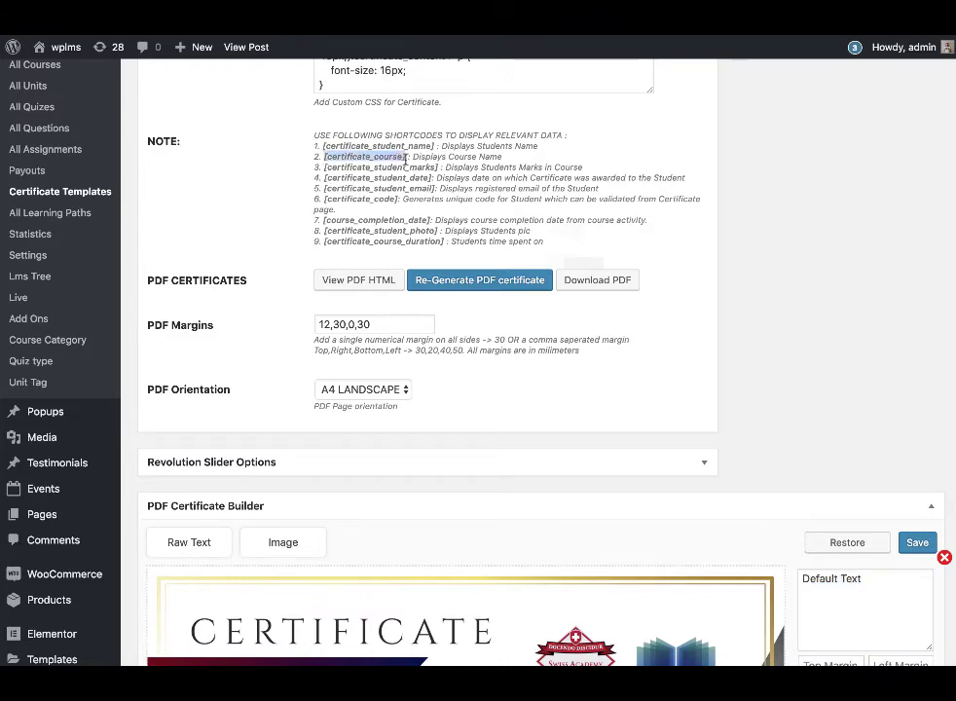
scroll(631, 309, down, 5)
click(864, 311)
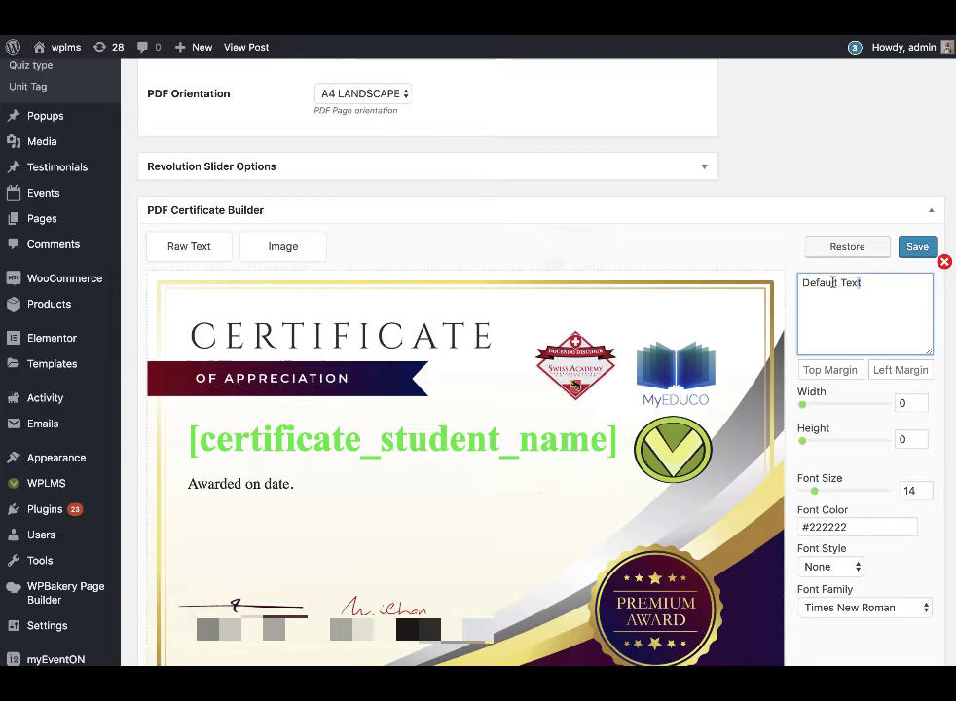
key(ctrl+a)
text([certificate_course])
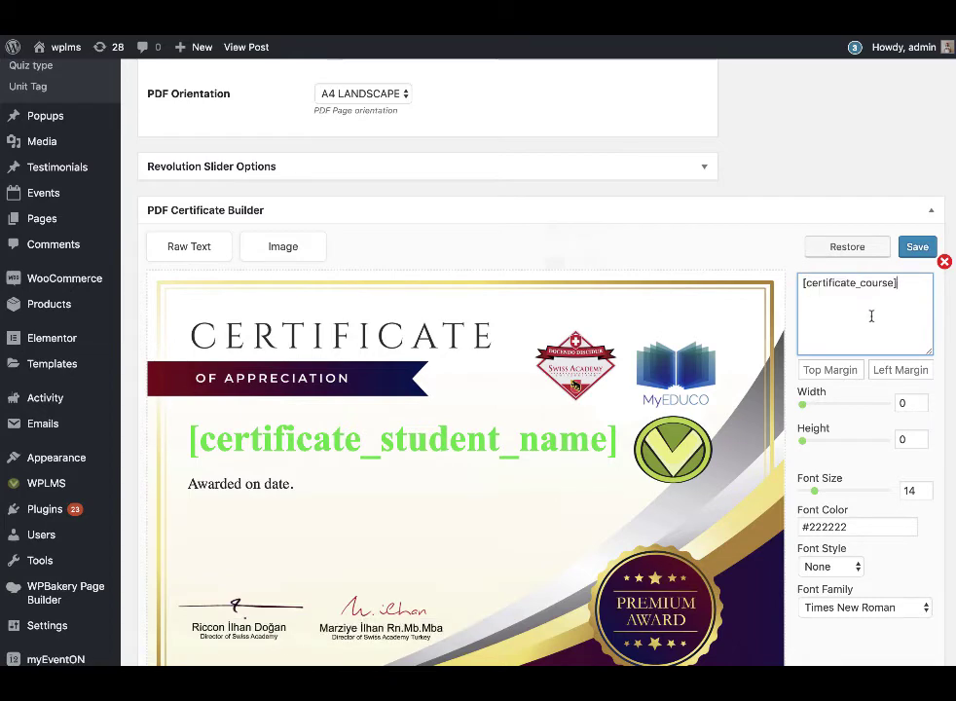
Size the course text element (width about 286, height 63) and add it to the certificate
scroll(810, 324, down, 2)
drag(801, 303, 831, 303)
drag(802, 340, 811, 341)
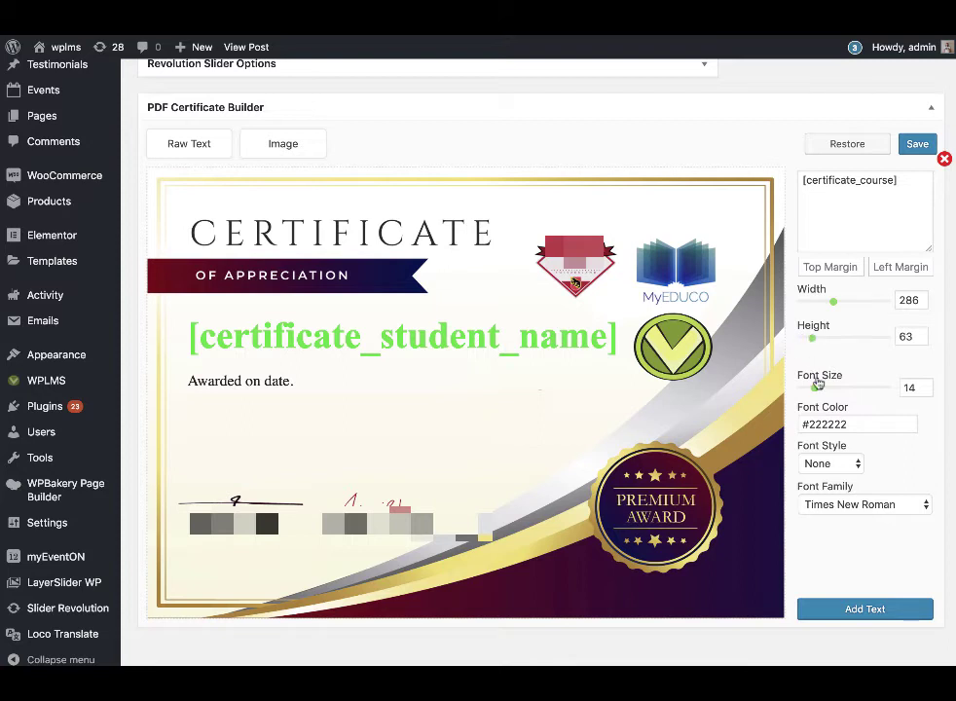
drag(814, 387, 822, 389)
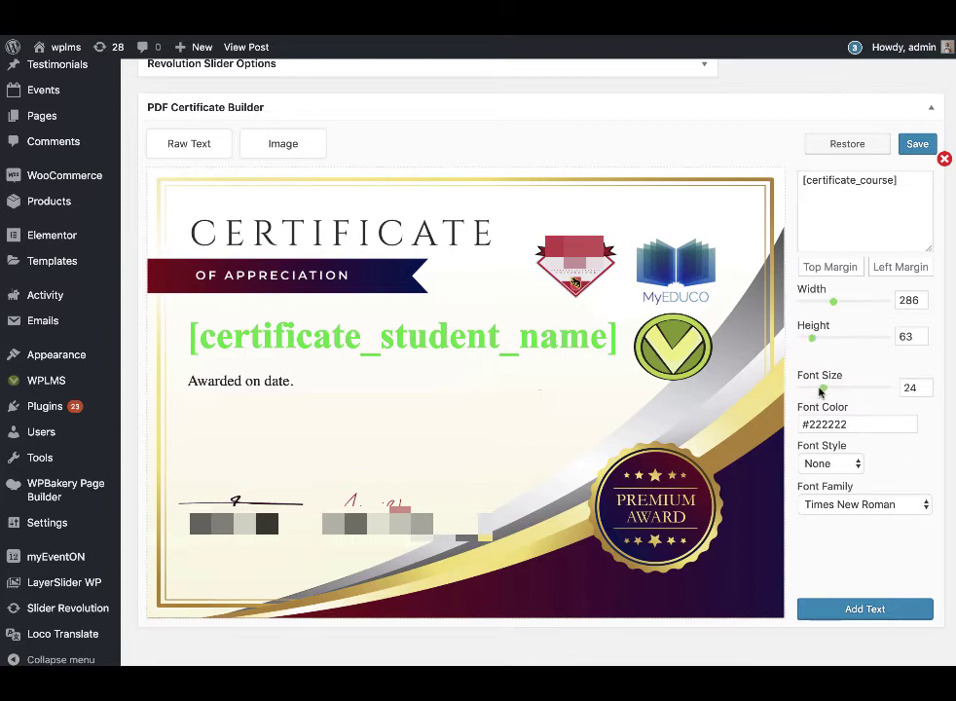
click(849, 608)
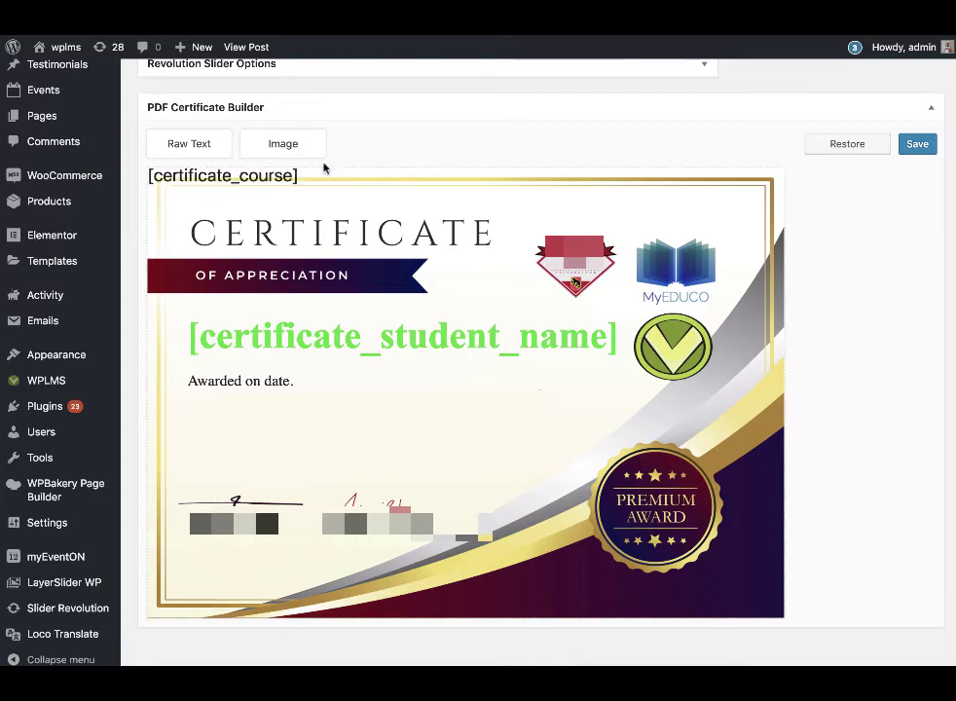
Move the course text below 'Awarded on date.' and raise its font size to 32
click(230, 176)
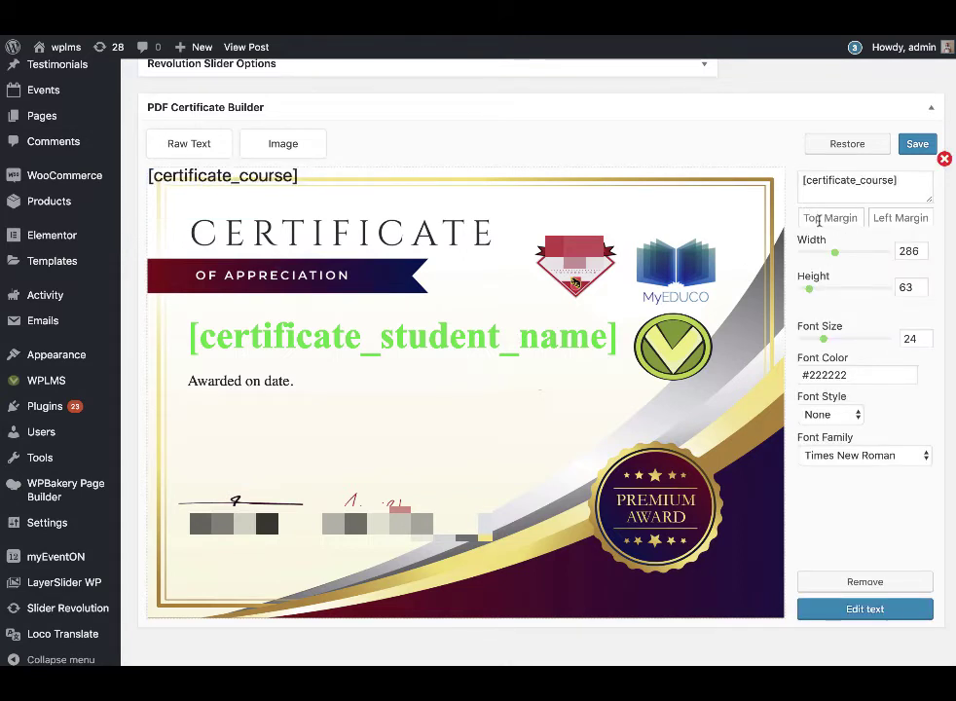
drag(290, 191, 312, 413)
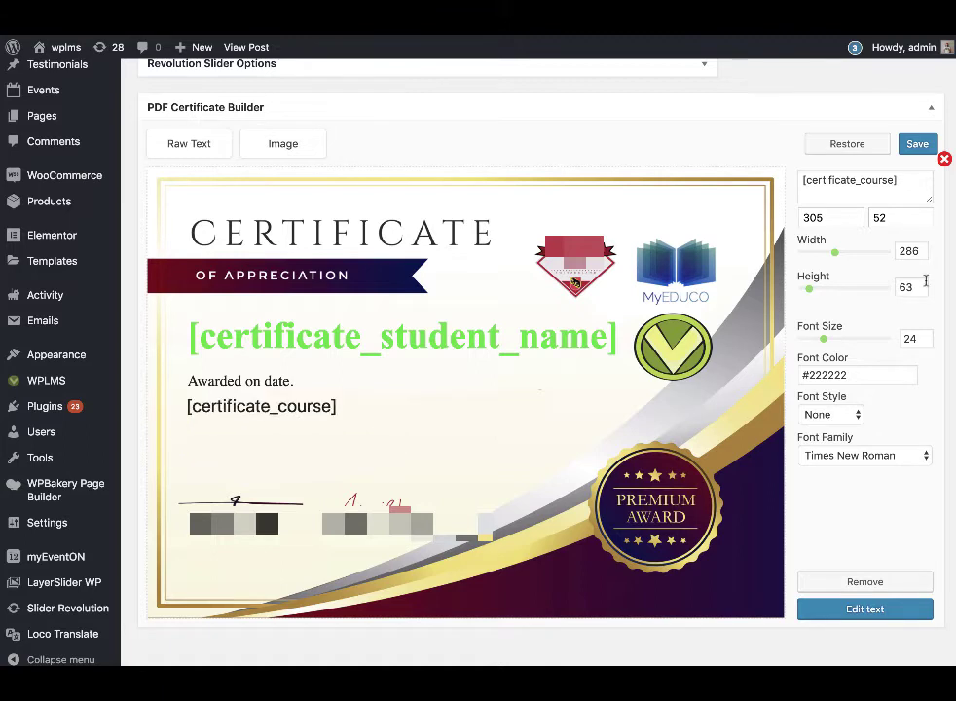
drag(823, 338, 826, 342)
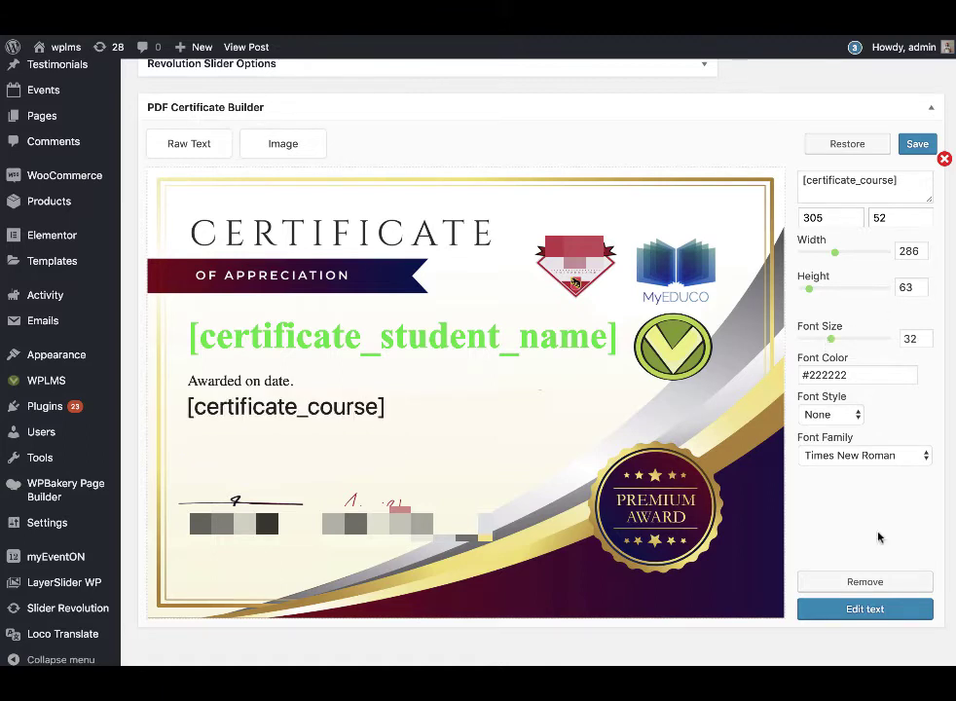
Apply the course text and insert the white School Graduates 1978 logo from the Media Library
click(866, 609)
click(303, 146)
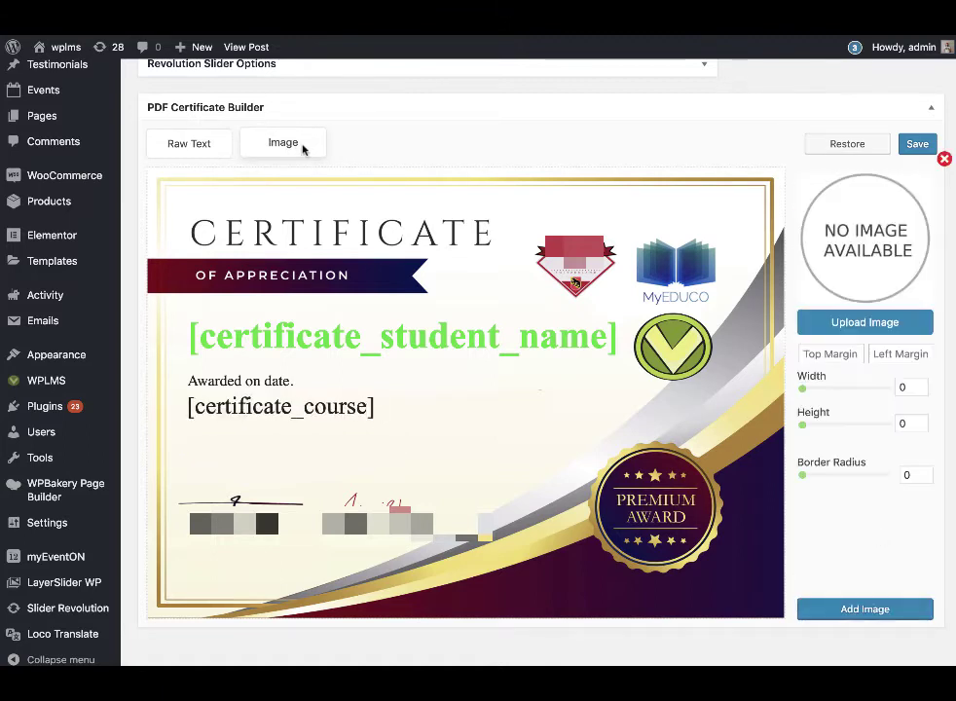
click(850, 327)
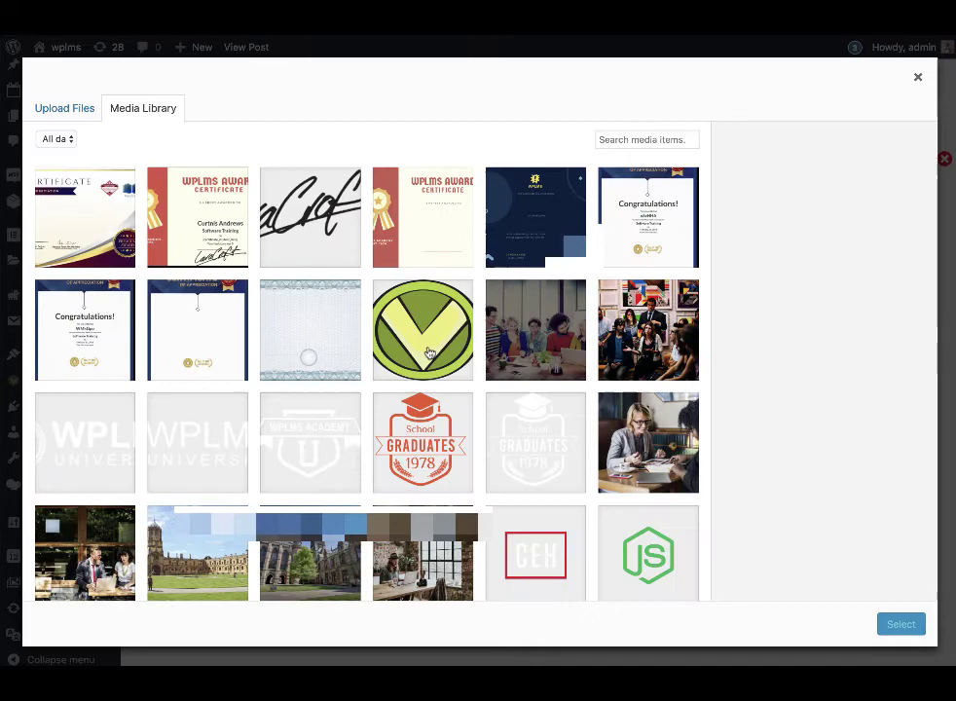
scroll(430, 354, down, 2)
click(523, 373)
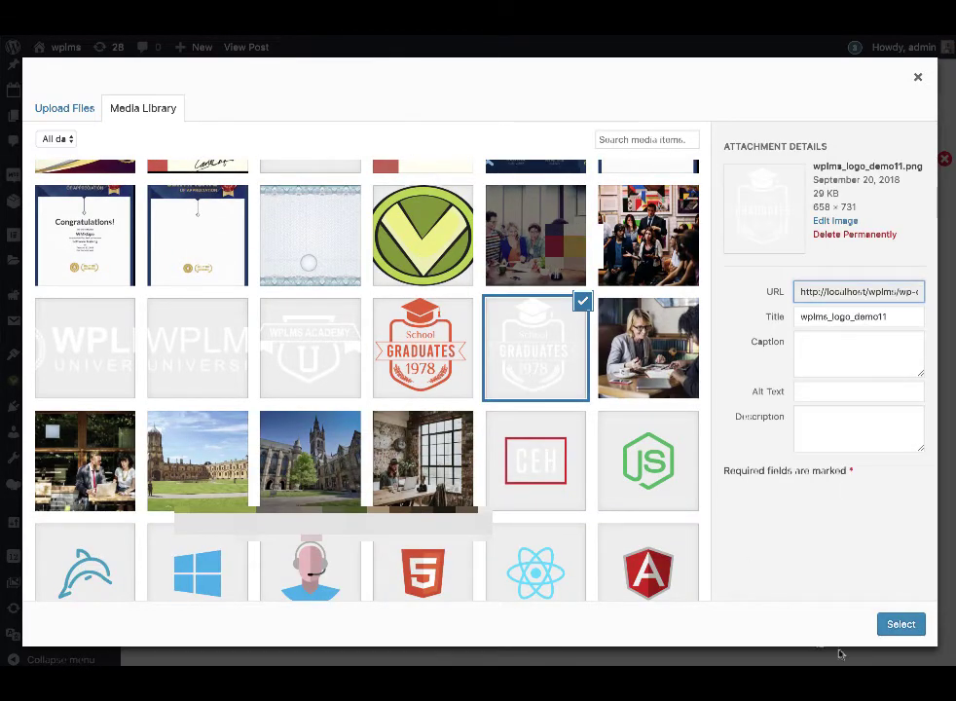
click(900, 629)
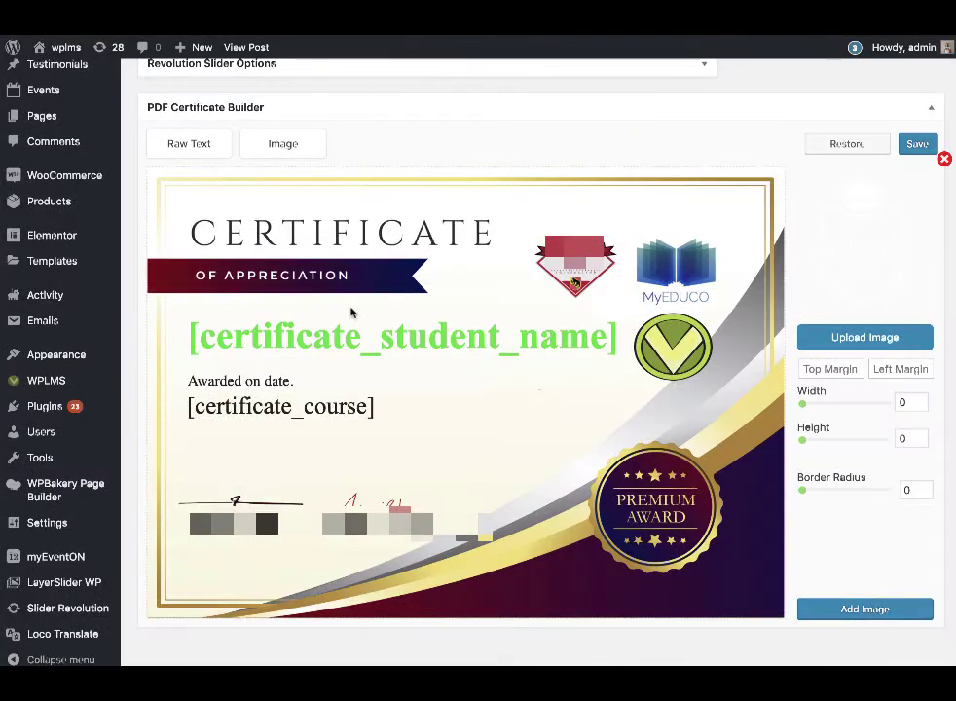
click(851, 608)
Resize the Graduates logo to 104 × 125 and place it in the bottom-right corner
drag(331, 485, 489, 412)
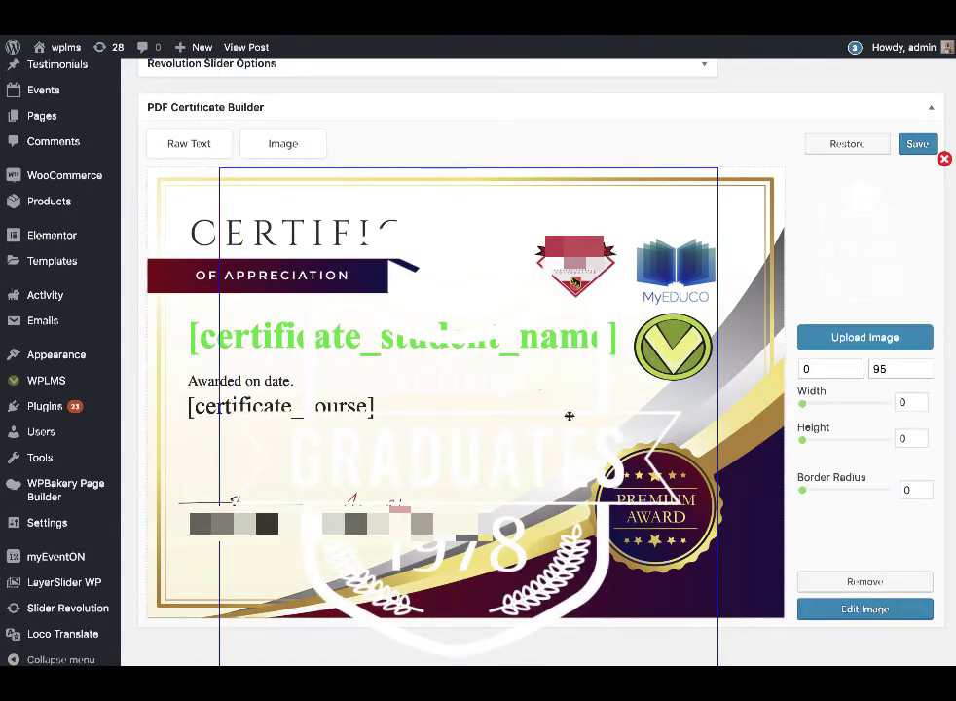
click(804, 404)
mouse_move(804, 405)
mouse_down()
mouse_move(830, 404)
mouse_move(813, 405)
mouse_up()
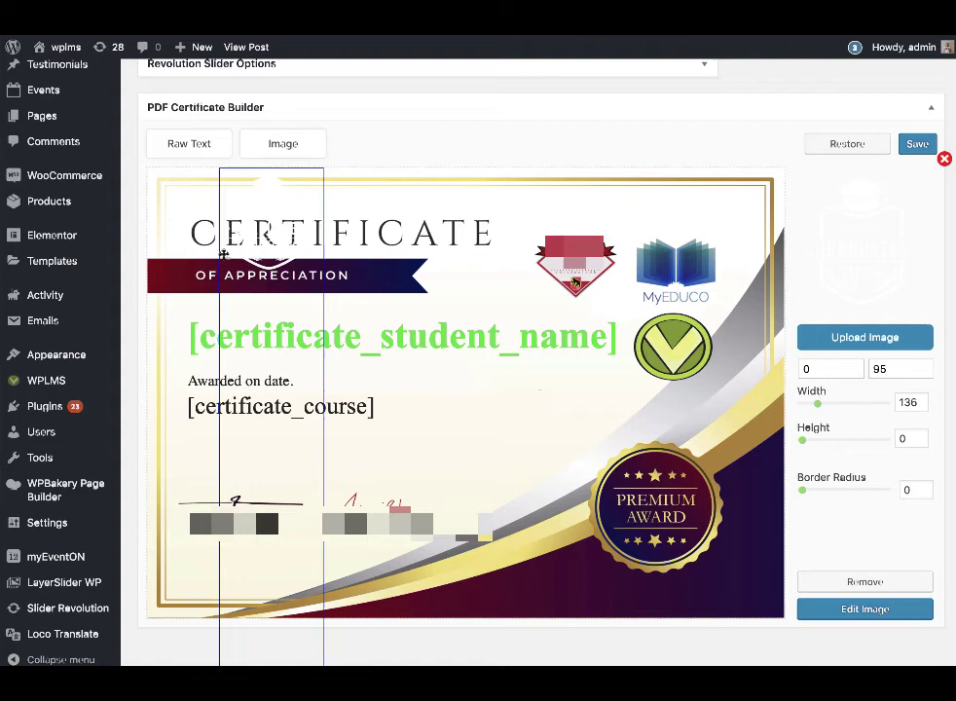
drag(281, 491, 466, 495)
click(804, 441)
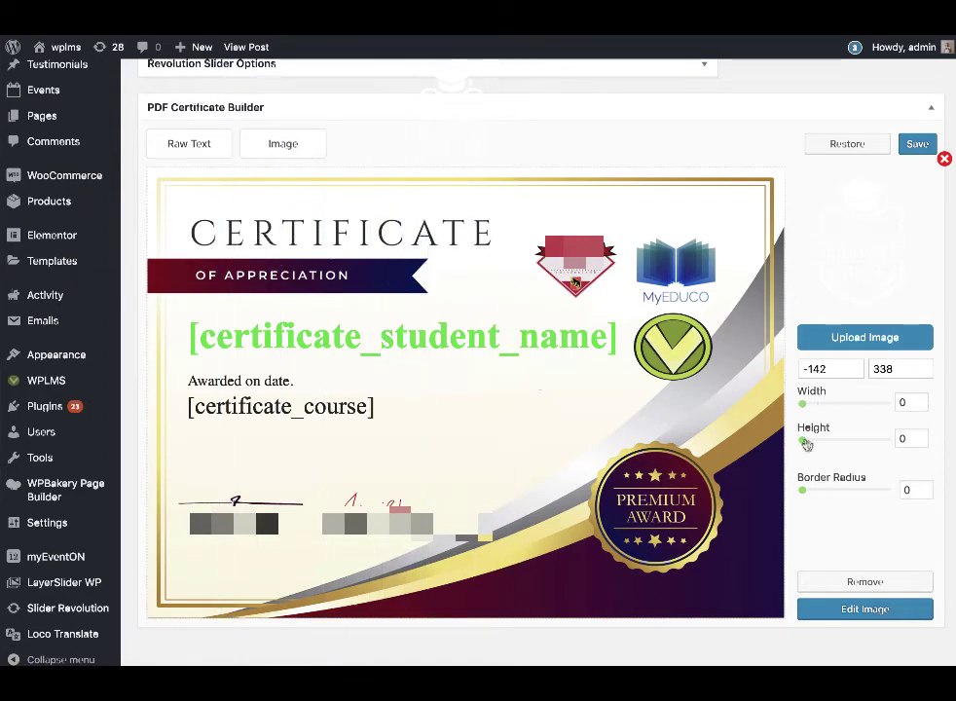
drag(804, 441, 818, 440)
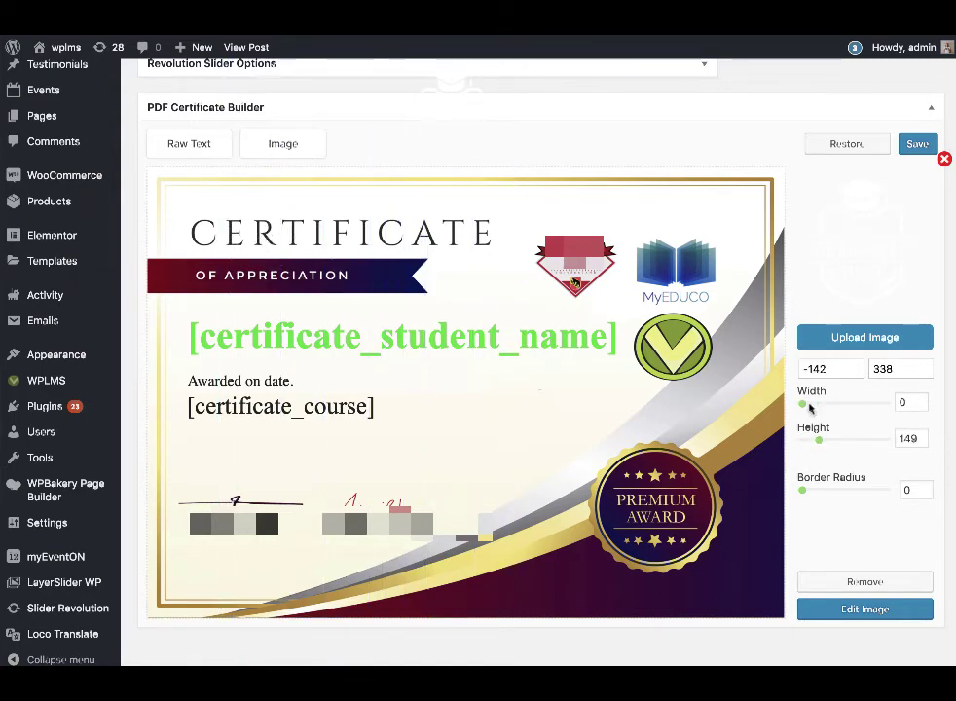
triple_click(839, 365)
text(0)
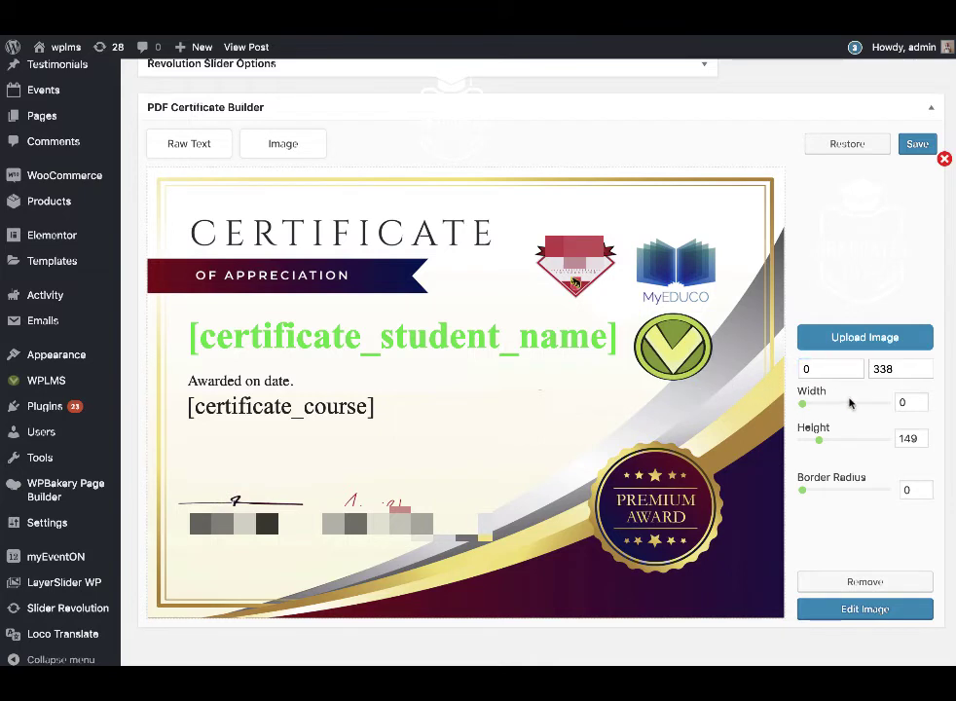
drag(804, 404, 820, 410)
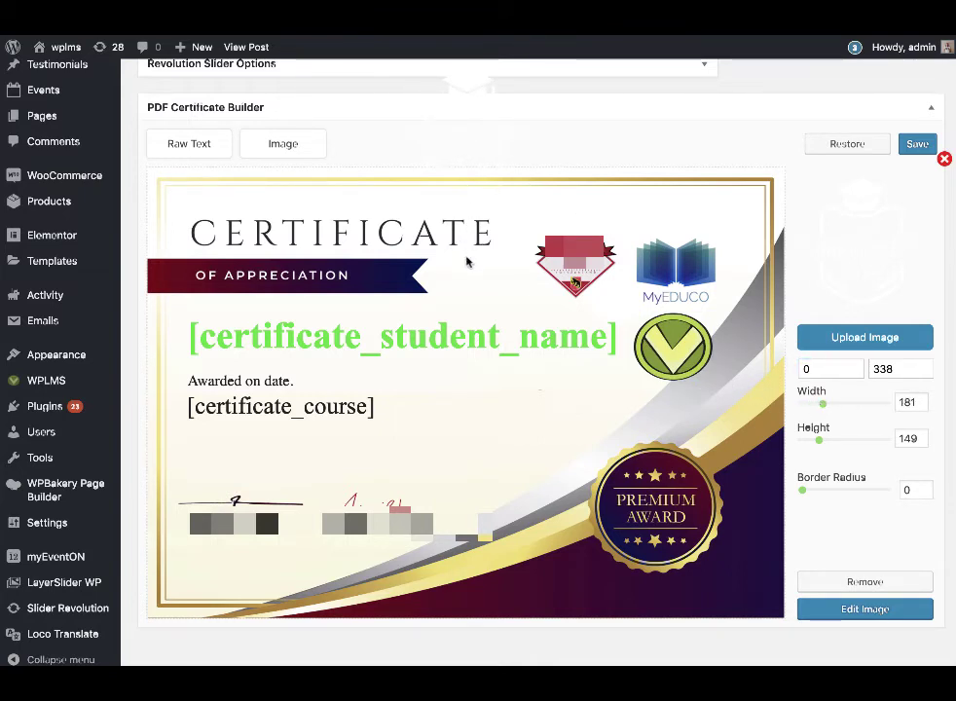
drag(463, 172, 694, 559)
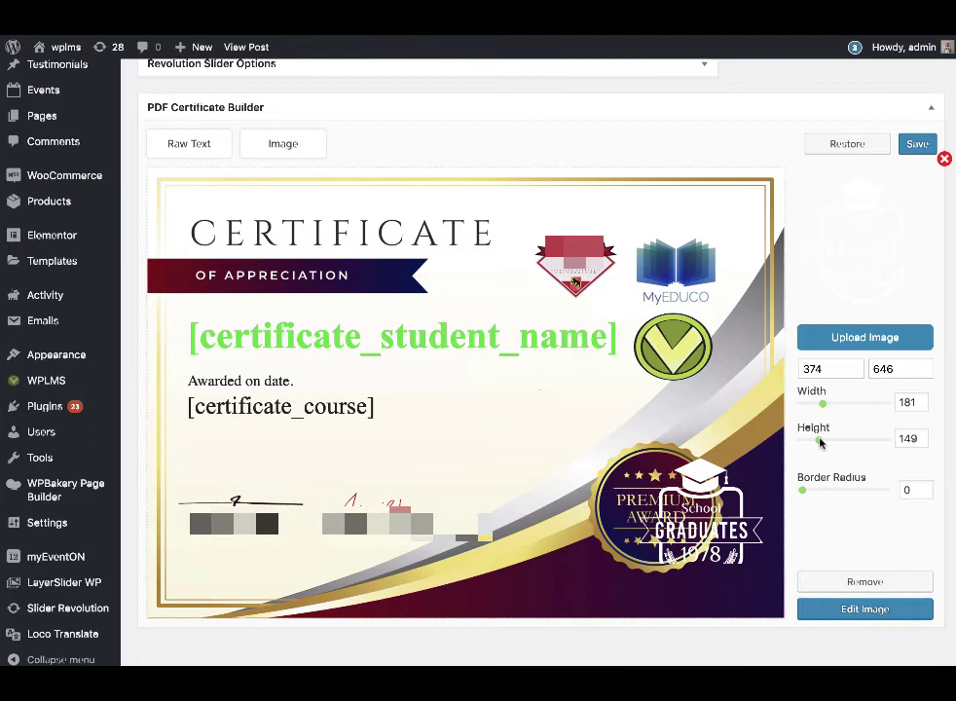
mouse_move(820, 438)
mouse_down()
mouse_move(819, 403)
mouse_move(809, 405)
mouse_move(828, 442)
mouse_move(815, 440)
mouse_up()
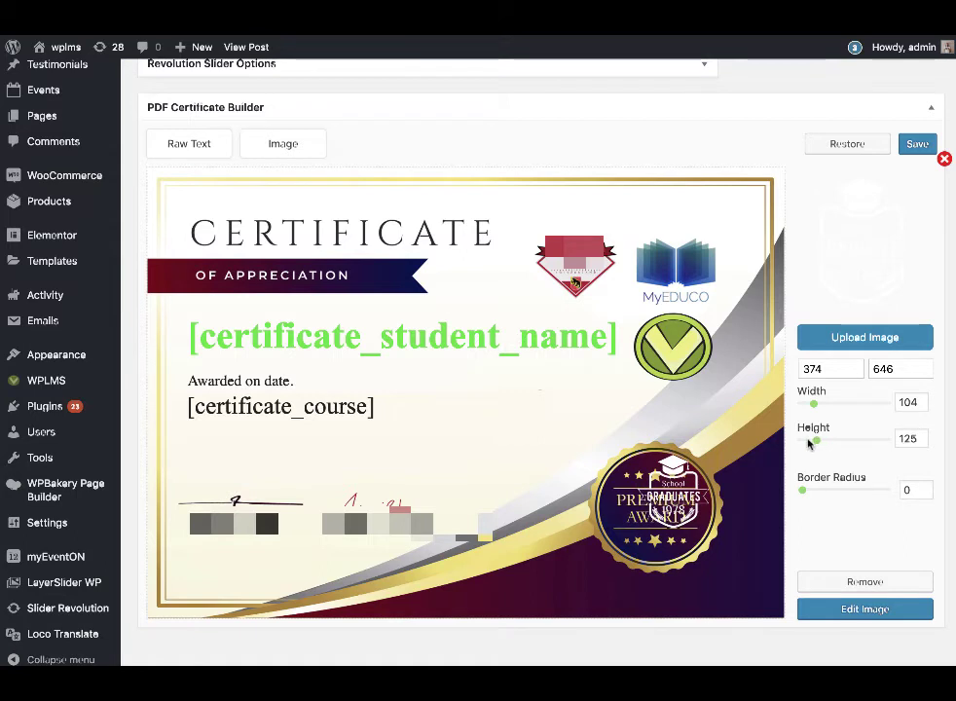
drag(672, 496, 735, 559)
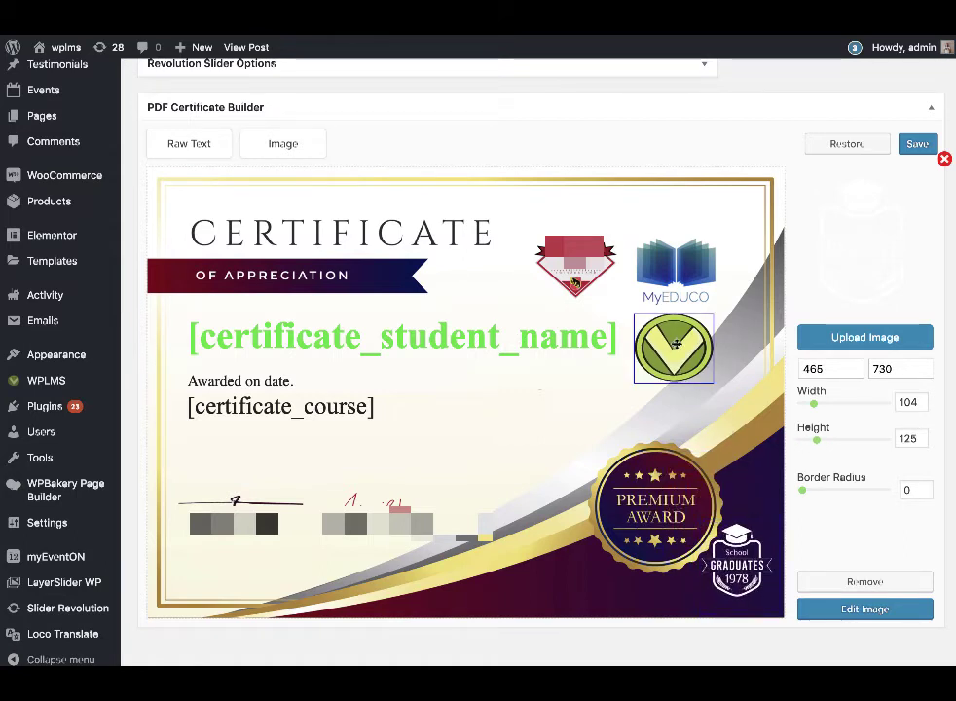
Apply the logo settings, save the certificate template, and scroll back to the top
click(850, 611)
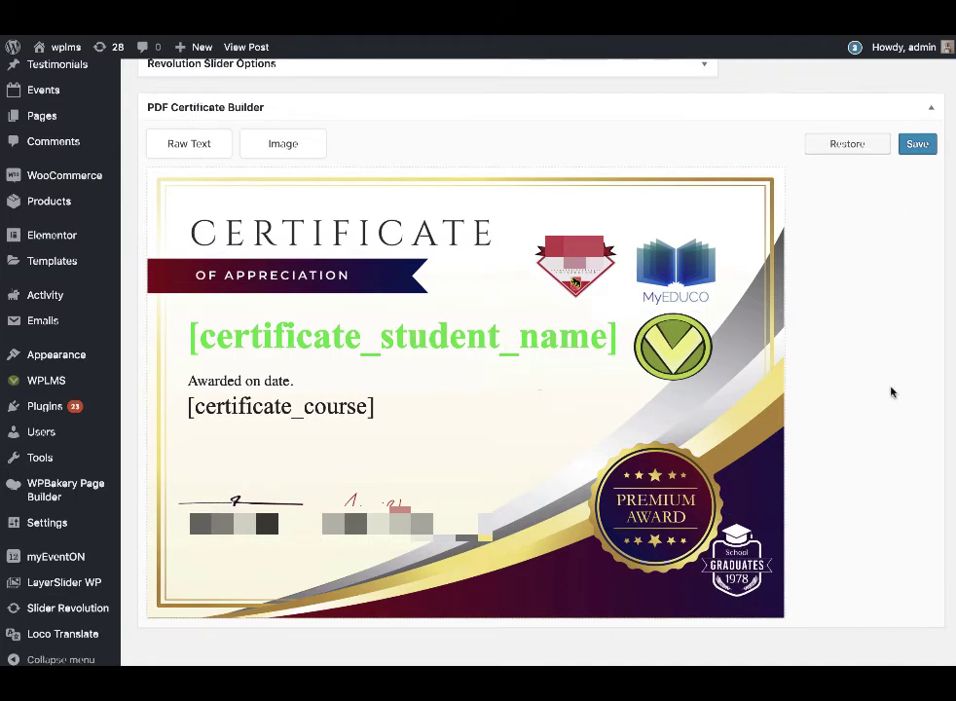
click(917, 144)
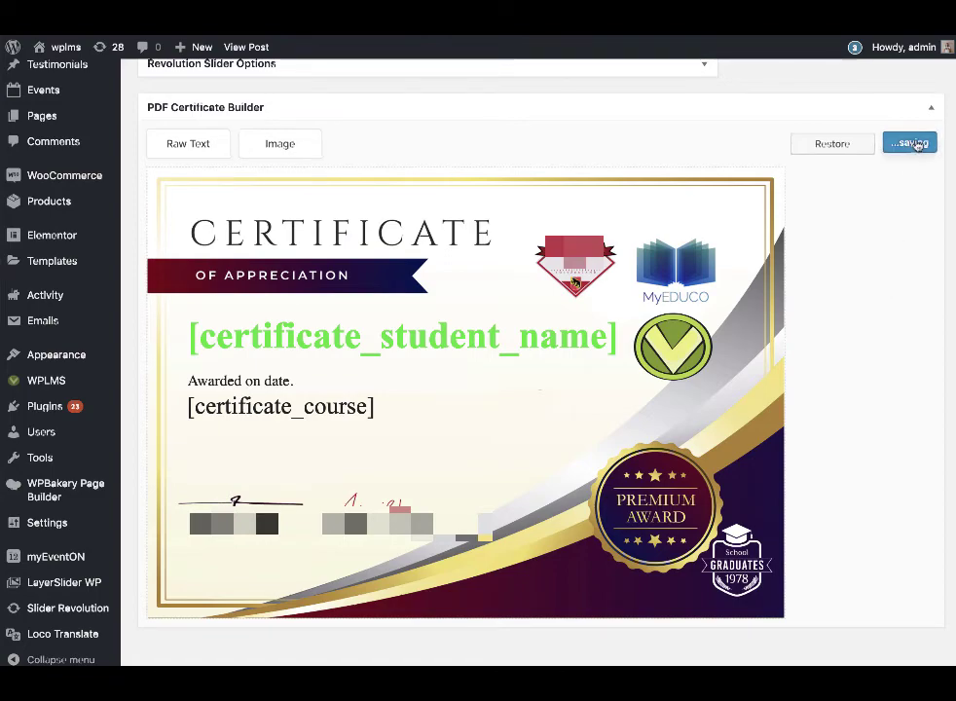
scroll(856, 206, up, 5)
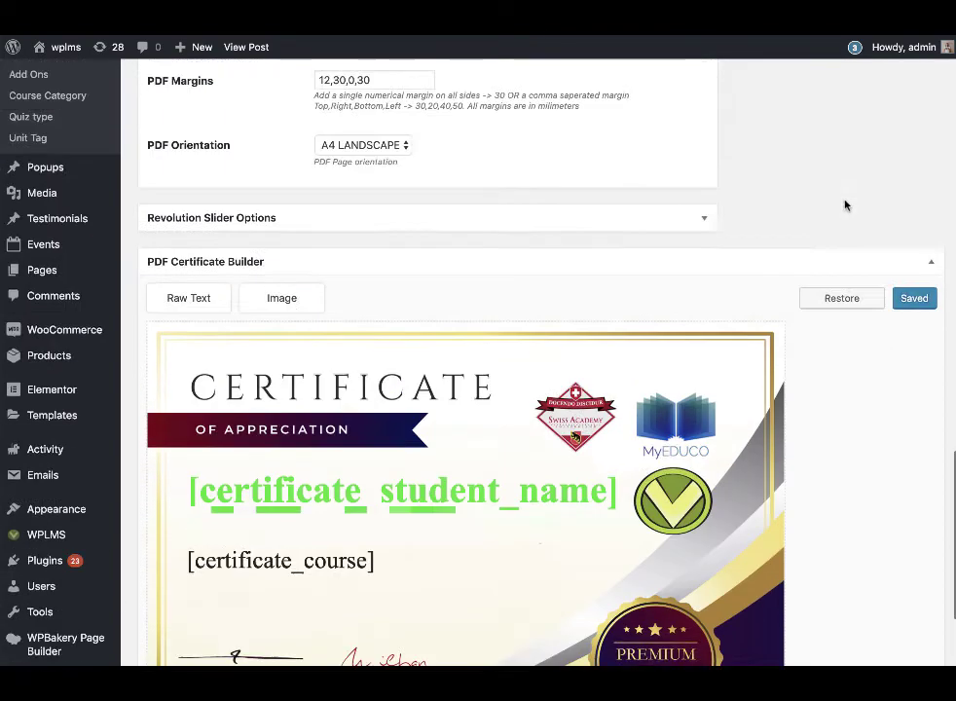
scroll(746, 302, up, 3)
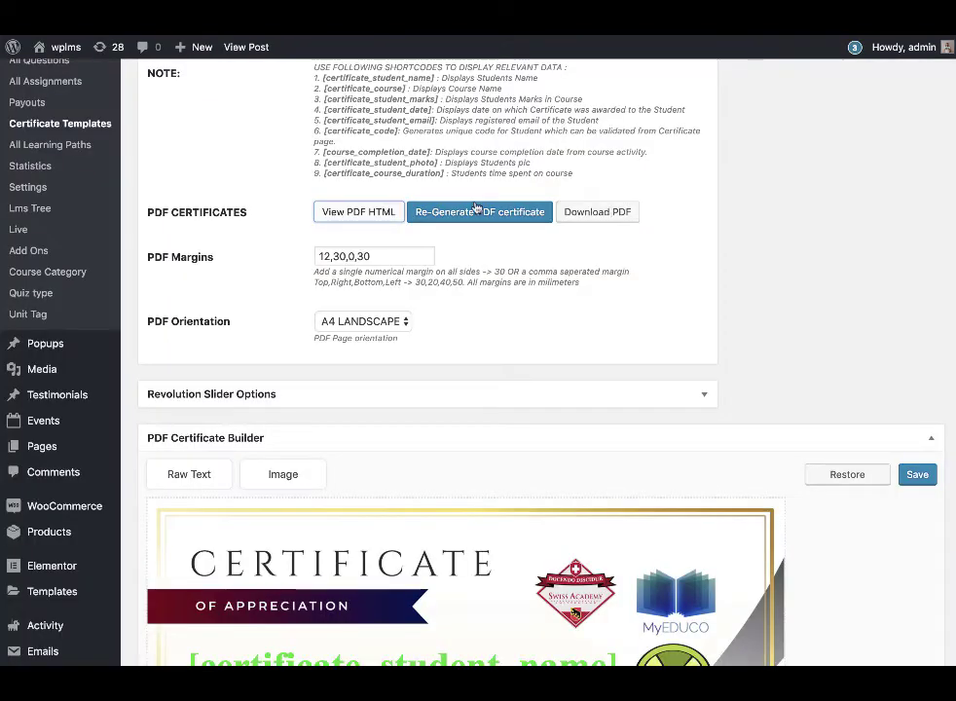
Regenerate the certificate PDF, review it in the viewer, and return to the builder
click(474, 211)
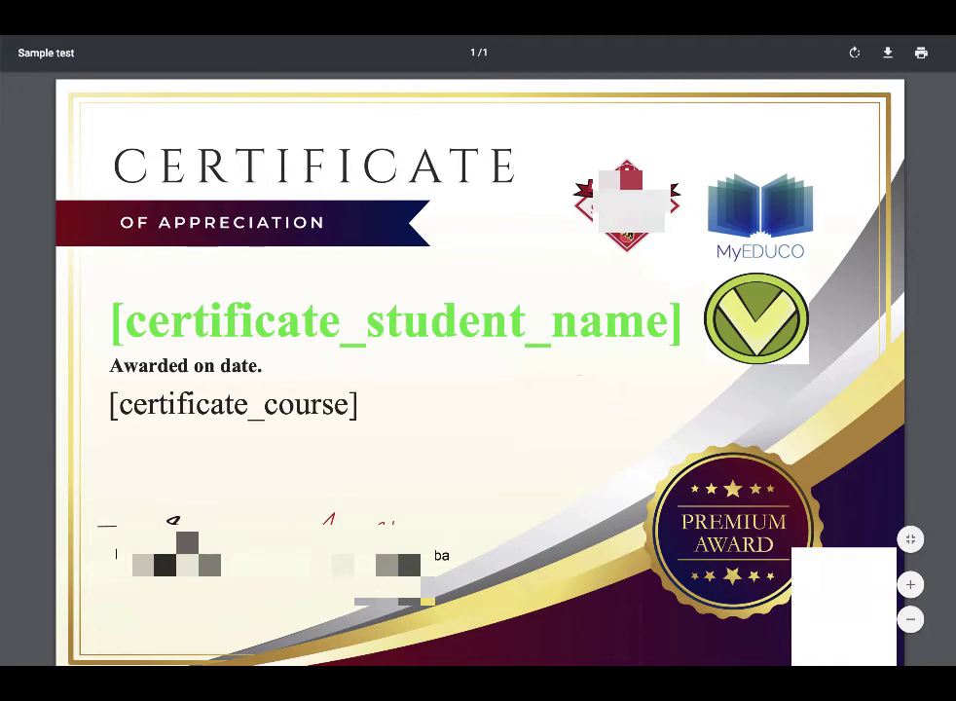
scroll(407, 427, down, 1)
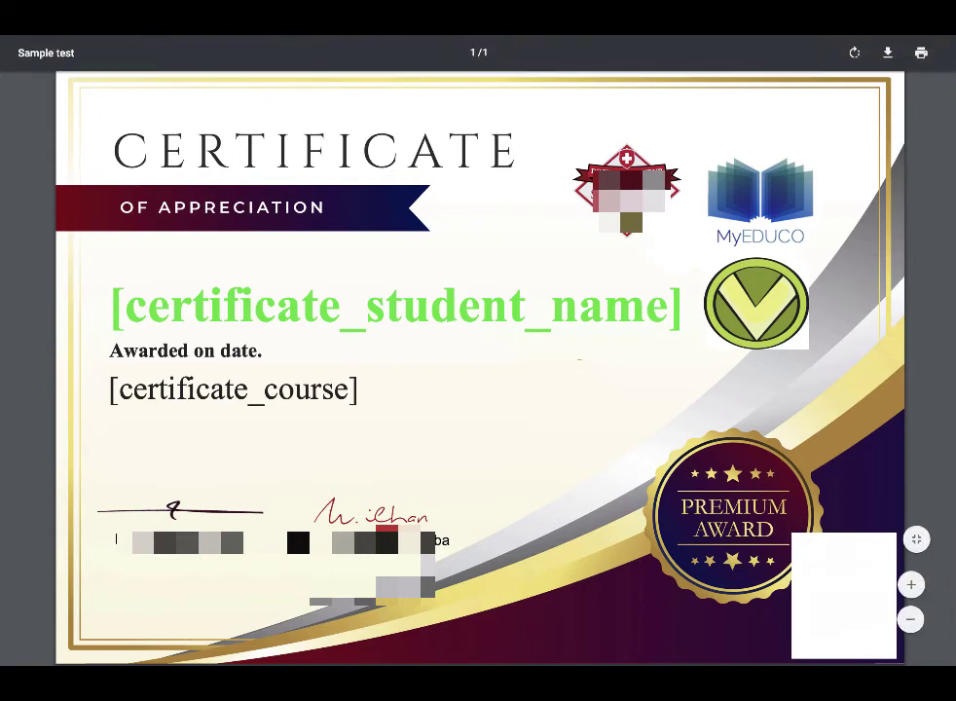
key(ctrl+w)
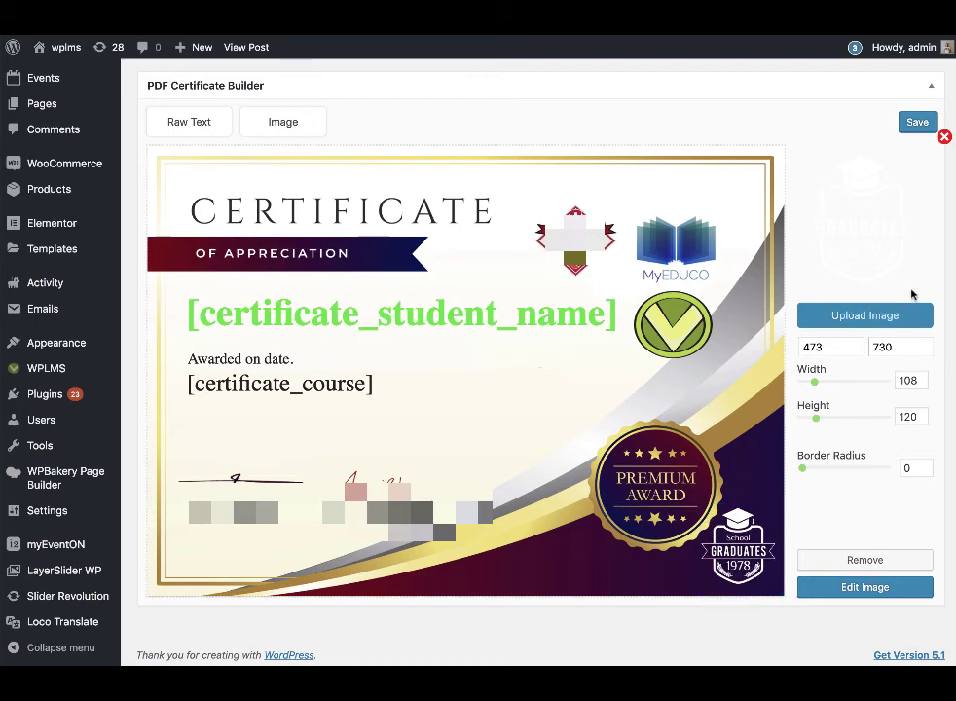
Reselect wplms_logo_demo11 as the Graduates badge image, keeping the Extra small/Mini size
click(862, 316)
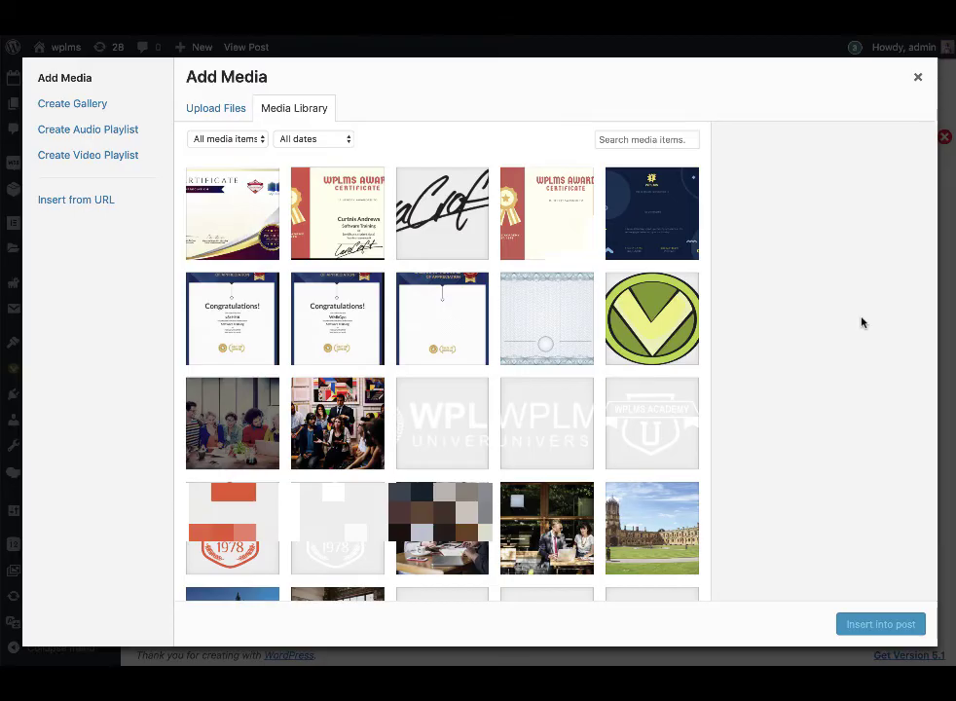
scroll(651, 478, down, 15)
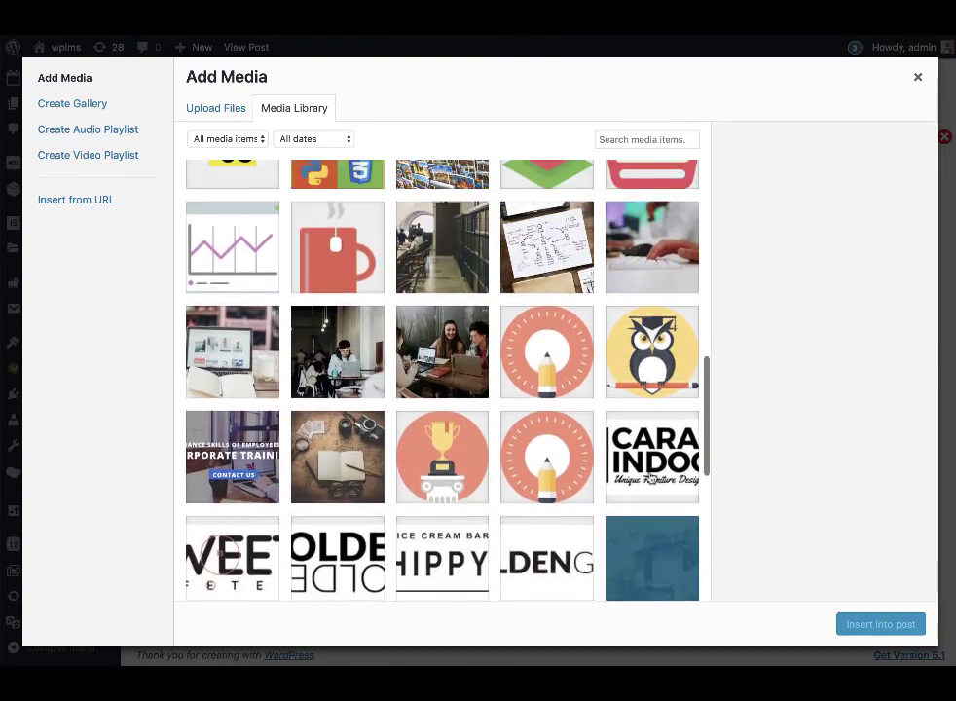
scroll(382, 325, up, 10)
click(349, 272)
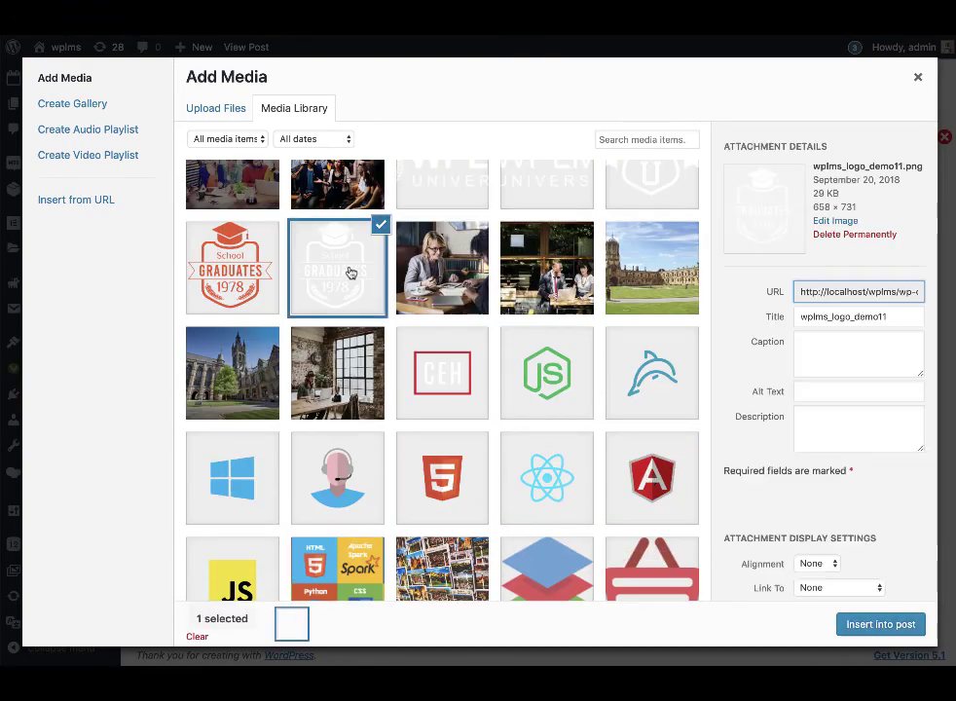
scroll(769, 409, down, 2)
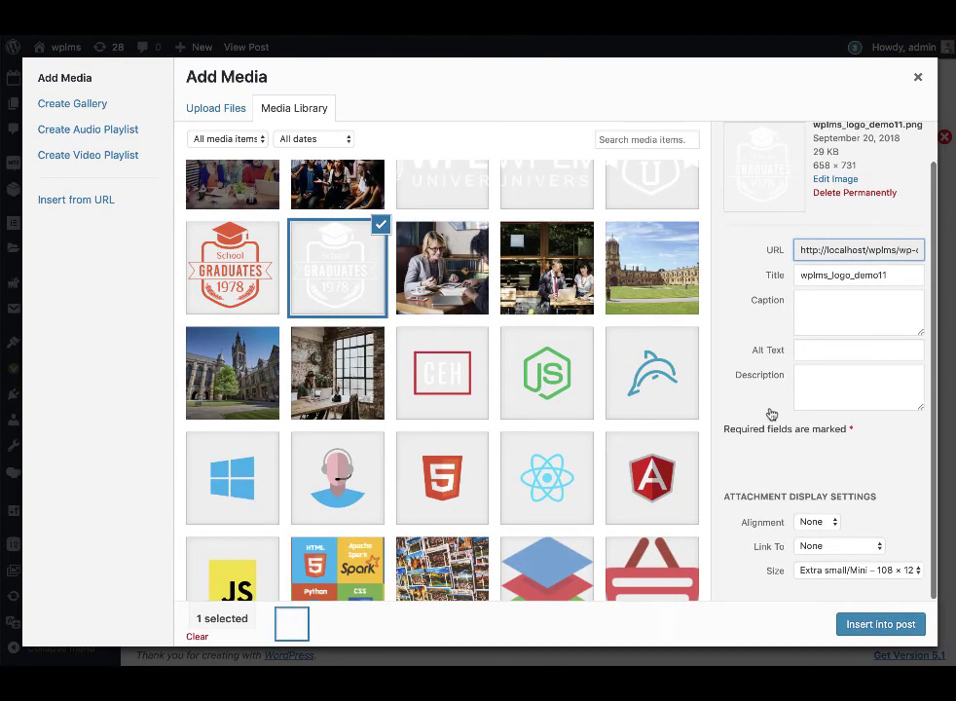
click(823, 571)
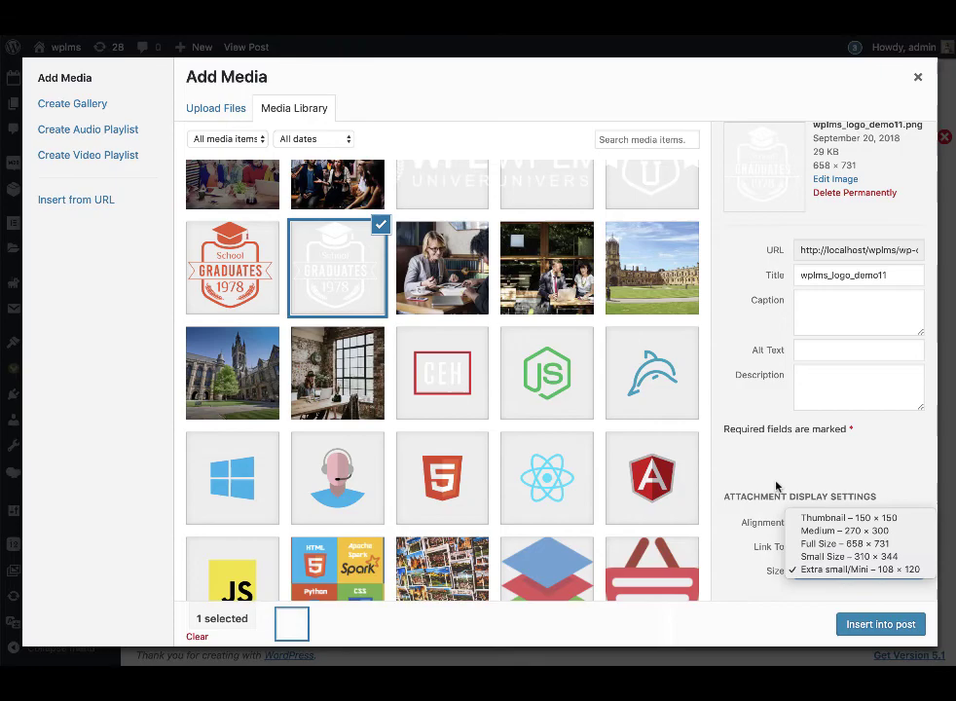
click(821, 383)
Insert the Graduates logo, then replace the green V logo with biglogo.png at Extra small/Mini size
click(917, 77)
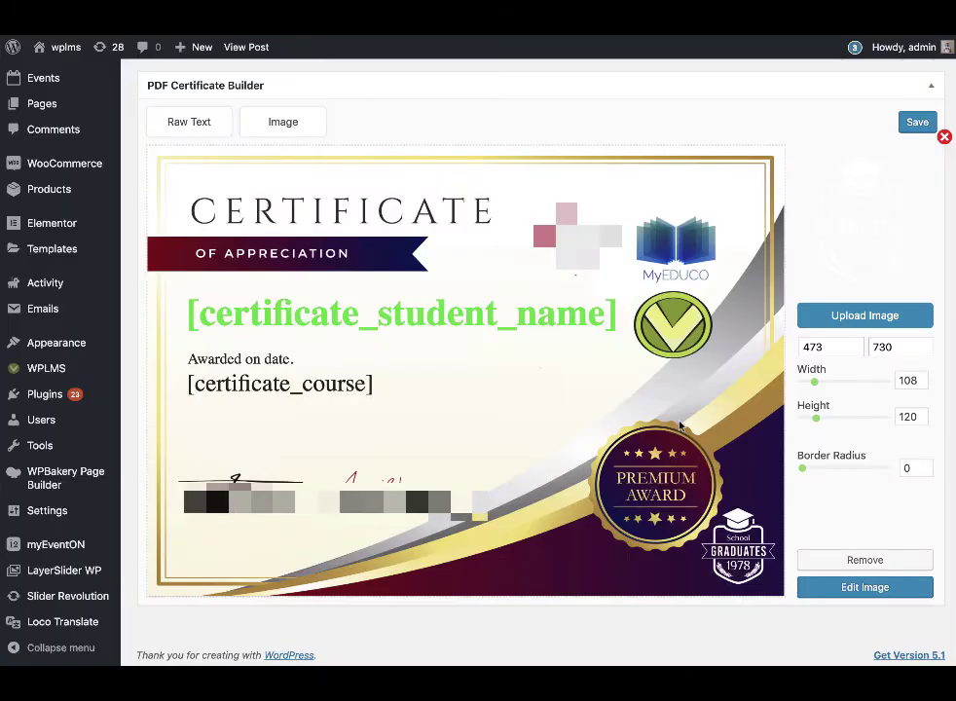
click(674, 325)
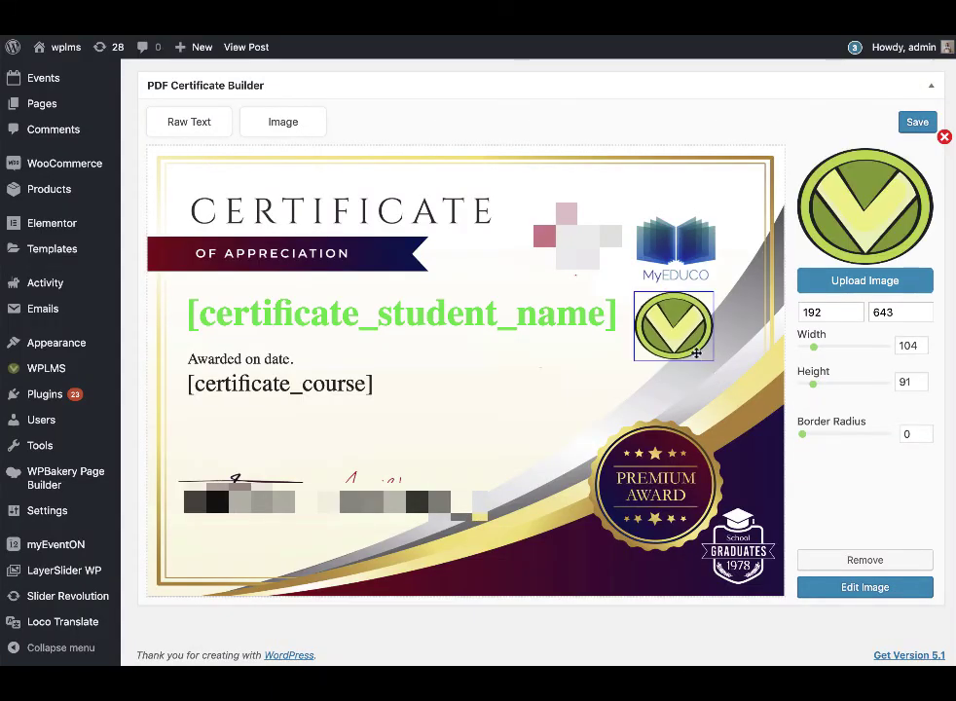
click(834, 282)
click(651, 318)
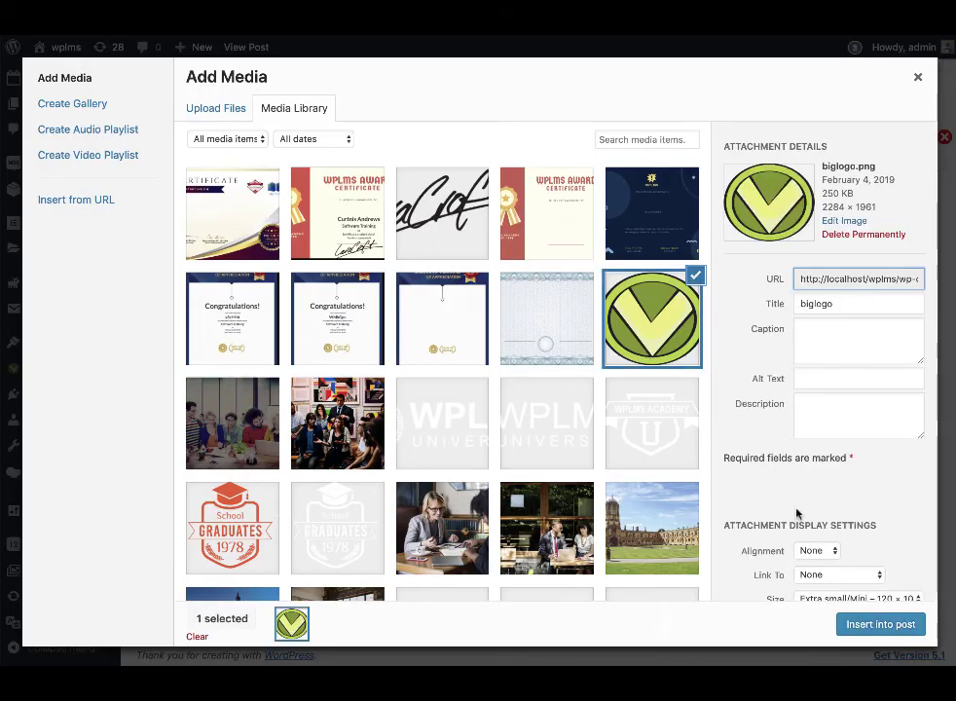
scroll(796, 513, down, 1)
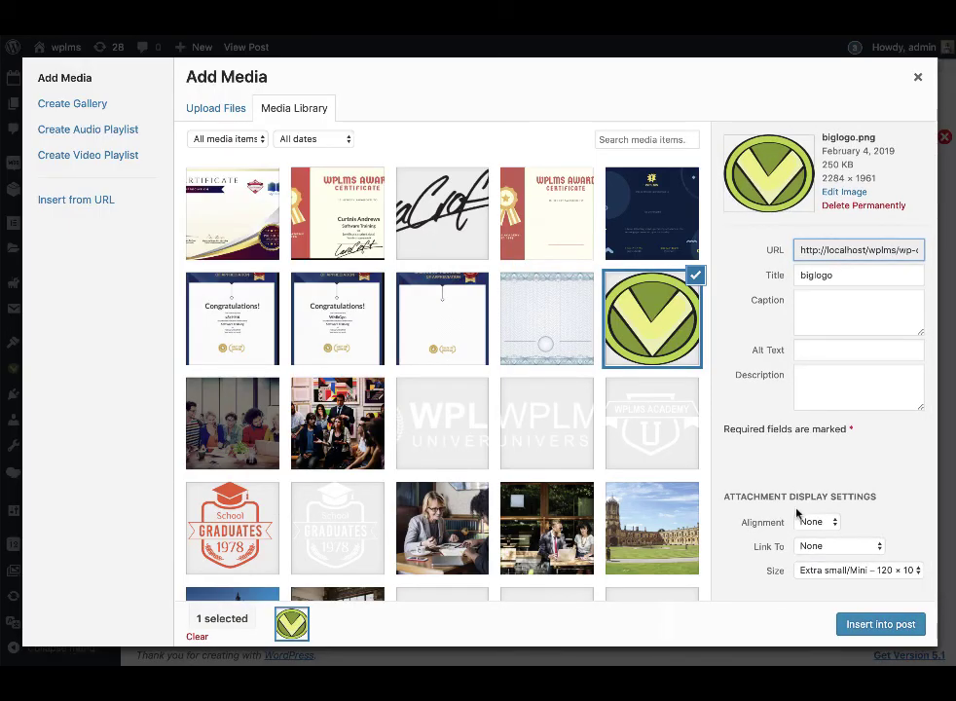
click(916, 76)
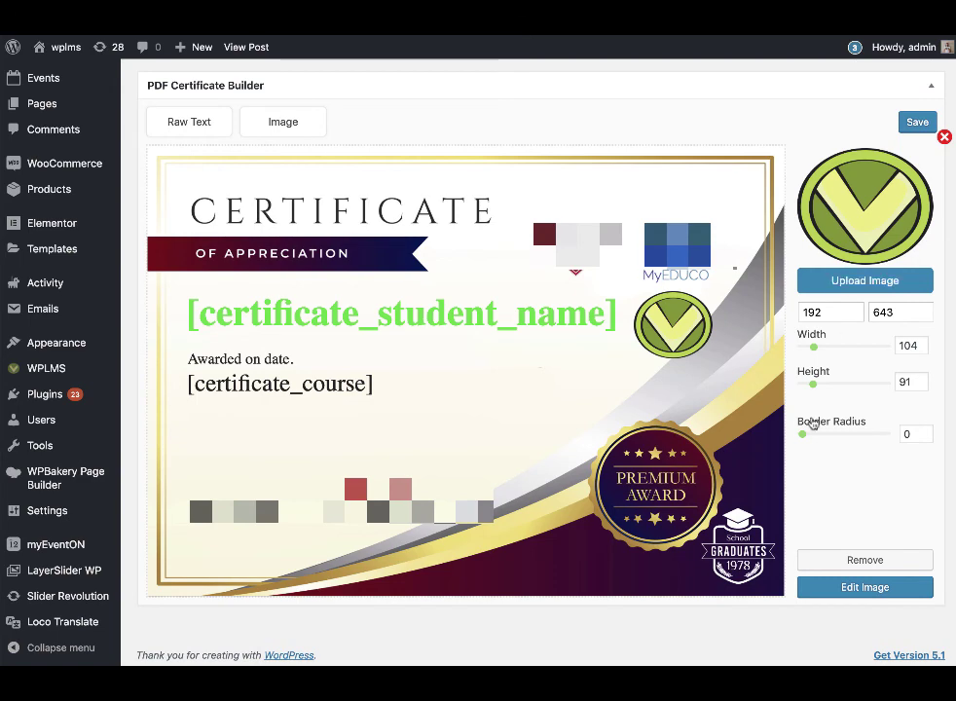
click(851, 277)
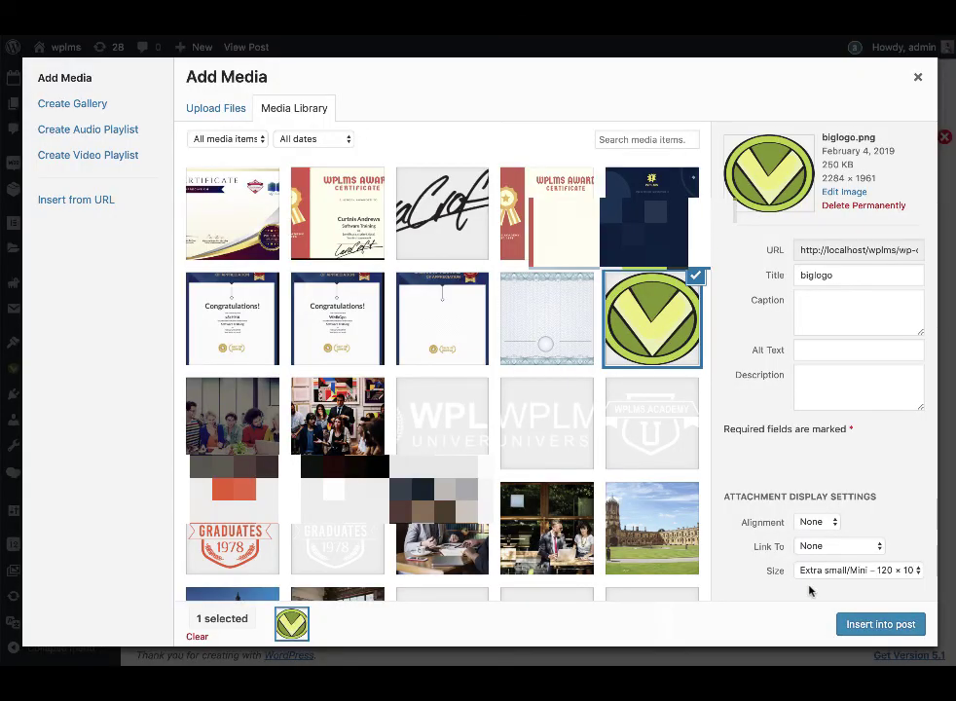
click(823, 569)
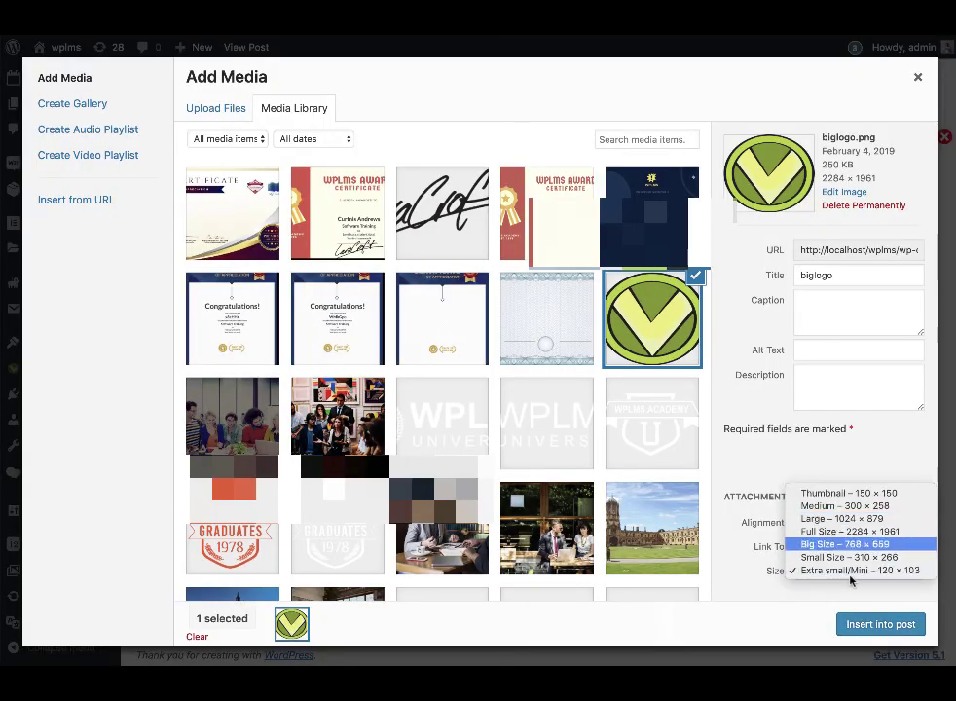
Insert biglogo at Extra small/Mini, save the template, and regenerate the PDF certificate
click(917, 79)
click(916, 78)
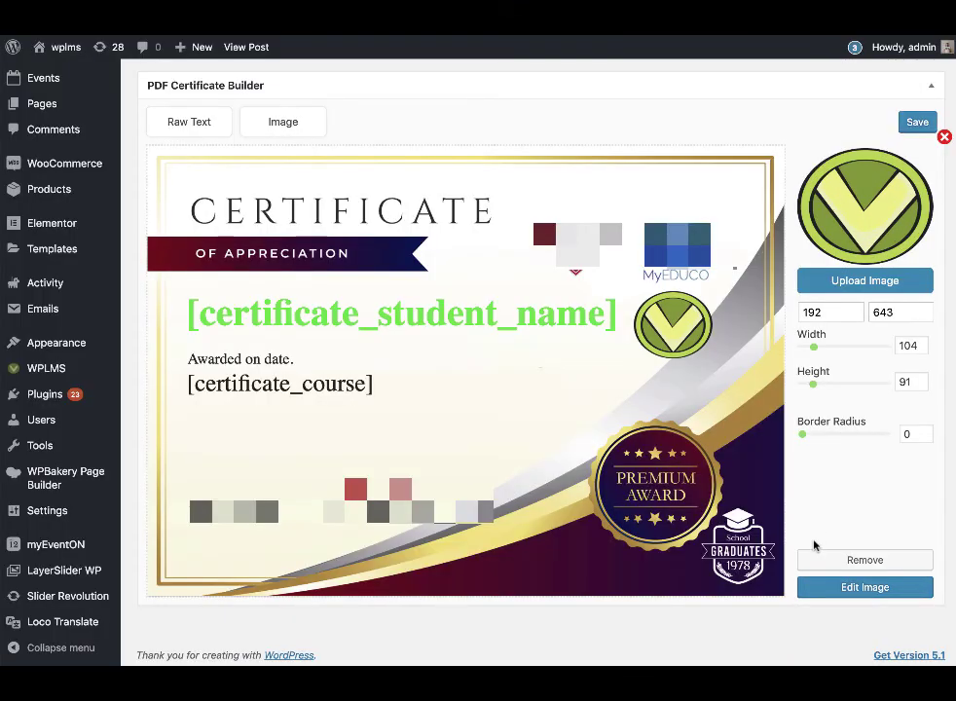
click(856, 568)
click(917, 122)
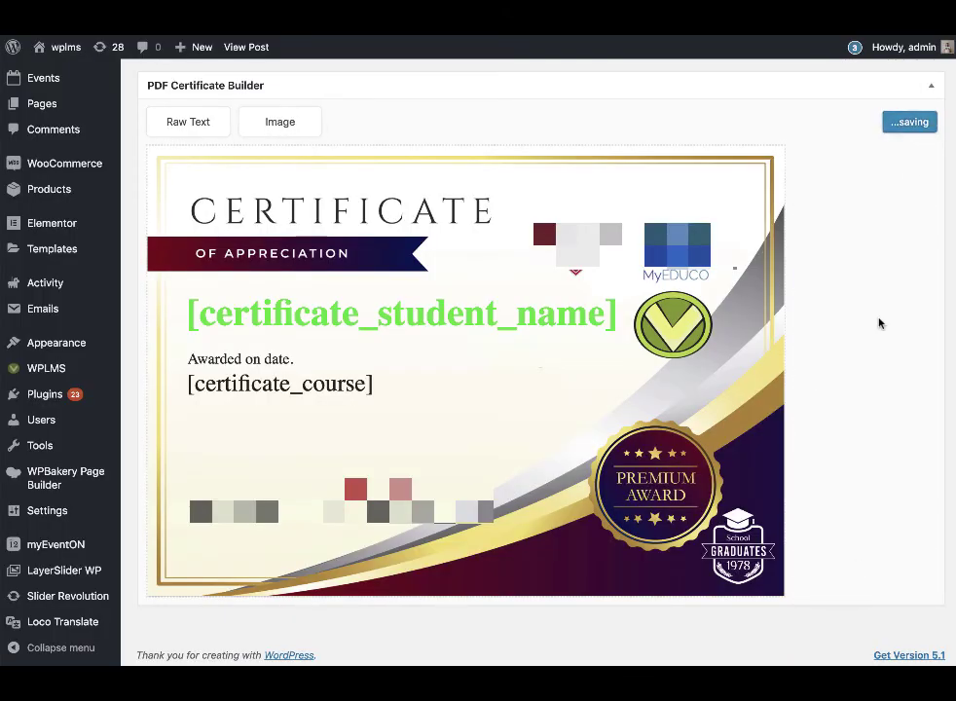
scroll(740, 340, up, 5)
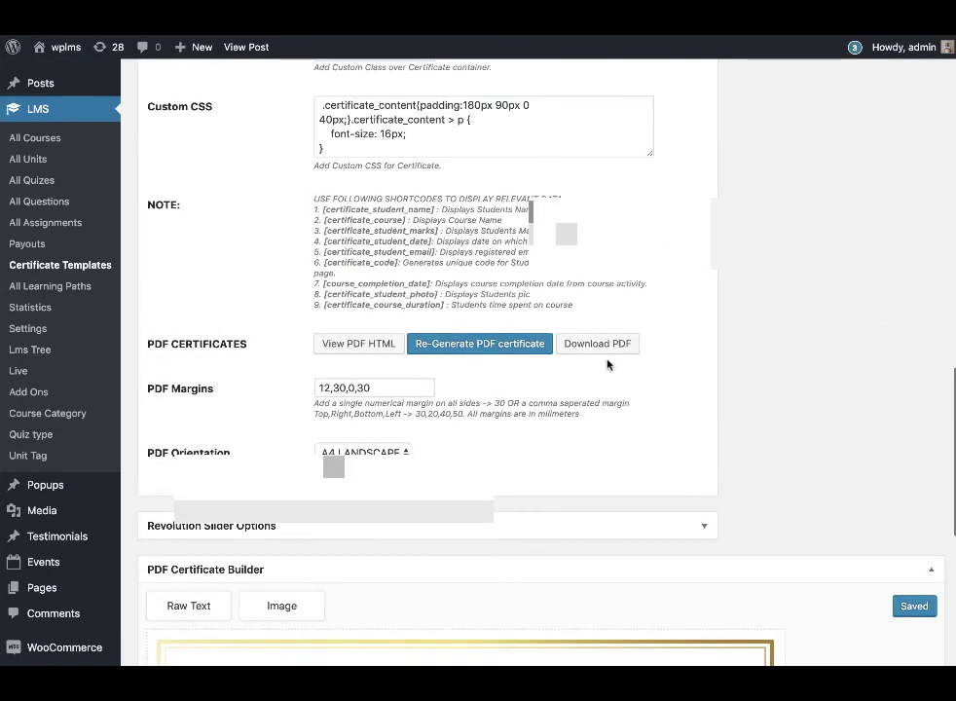
click(469, 347)
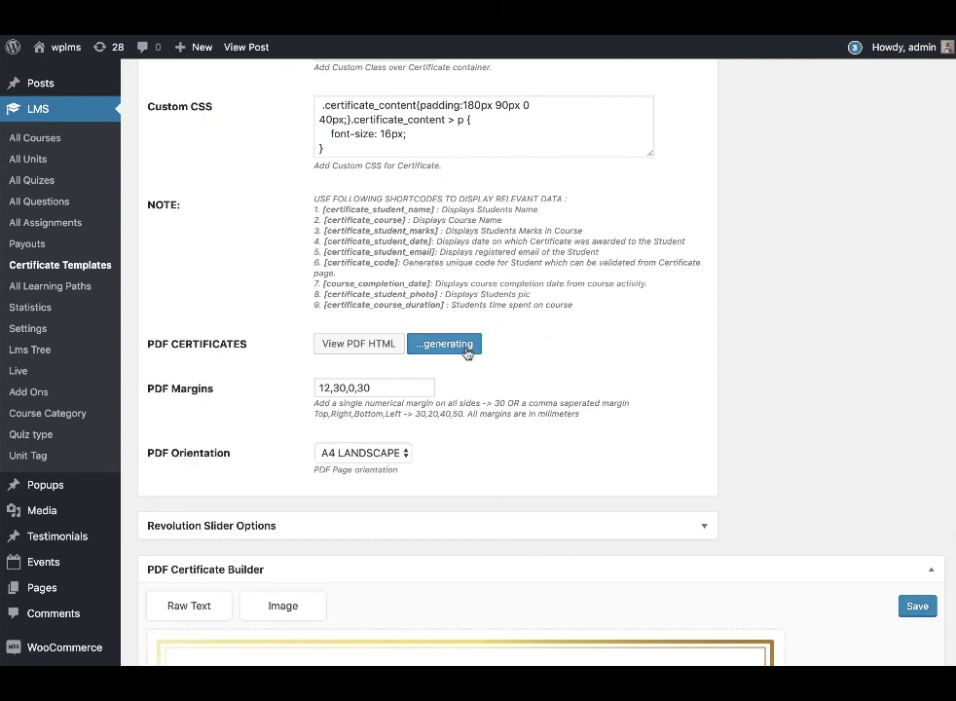